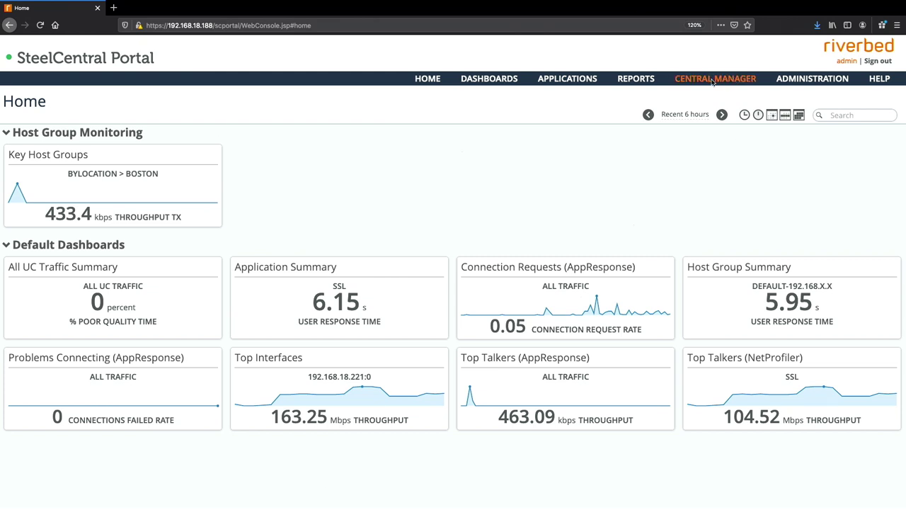
Open the data source management page to review the connected AppResponse and NetProfiler sources
mouse_move(802, 77)
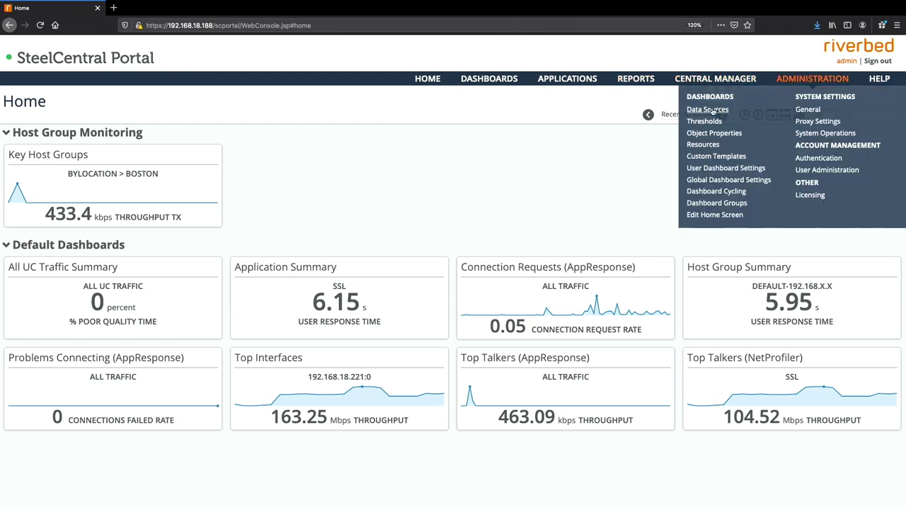
click(710, 111)
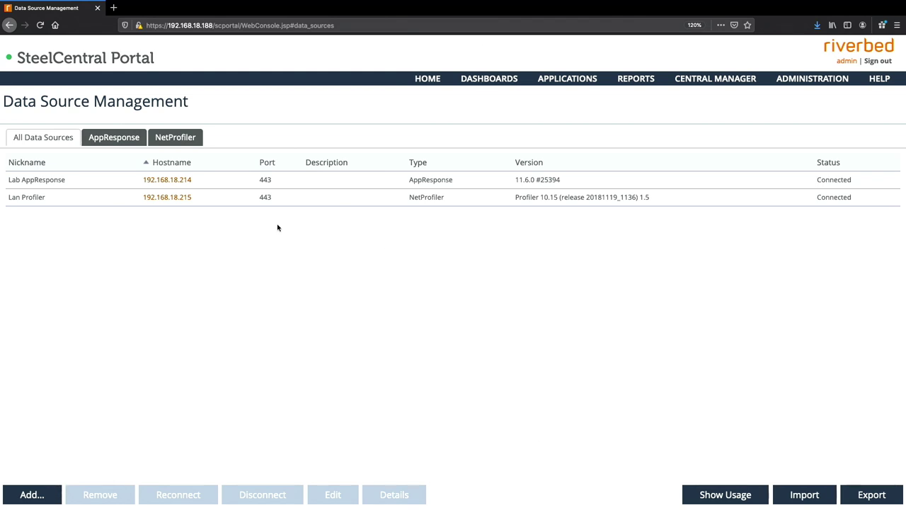
Open the Key Host Groups dashboard from the home page and change its time range back to the recent 6 hours
click(426, 82)
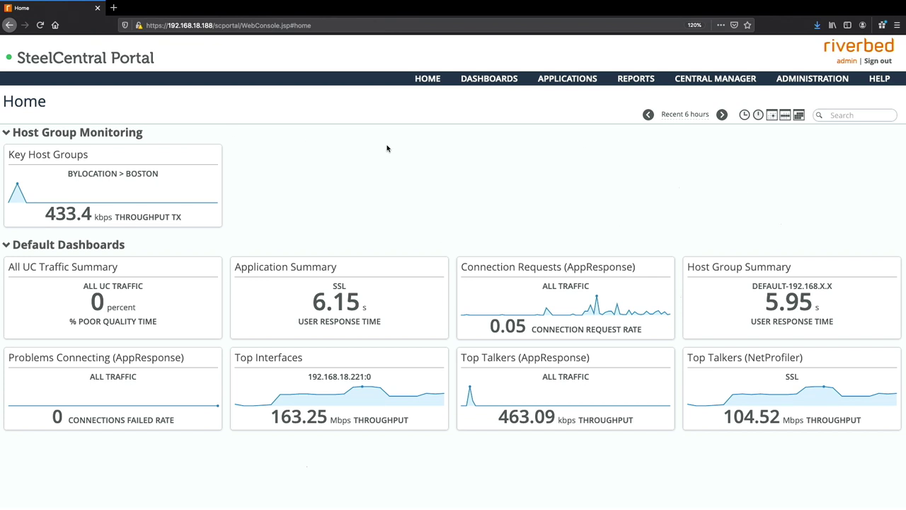
click(197, 188)
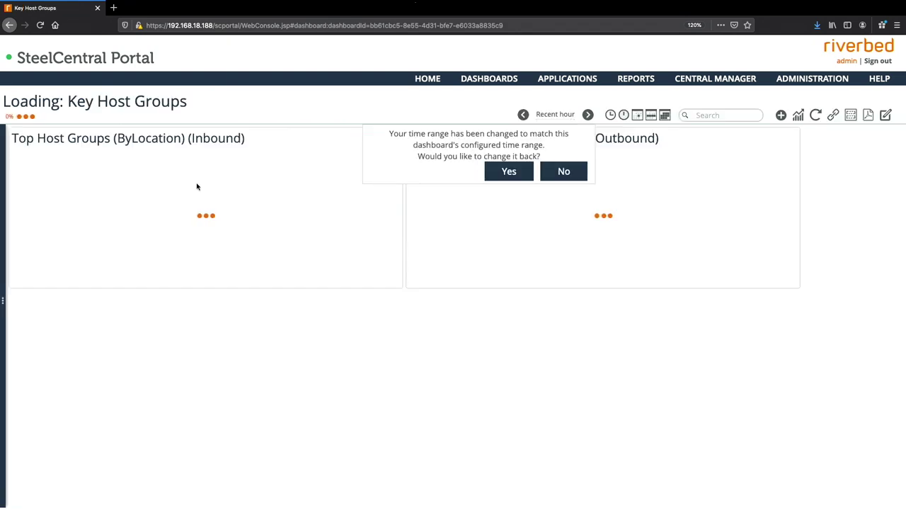
click(499, 171)
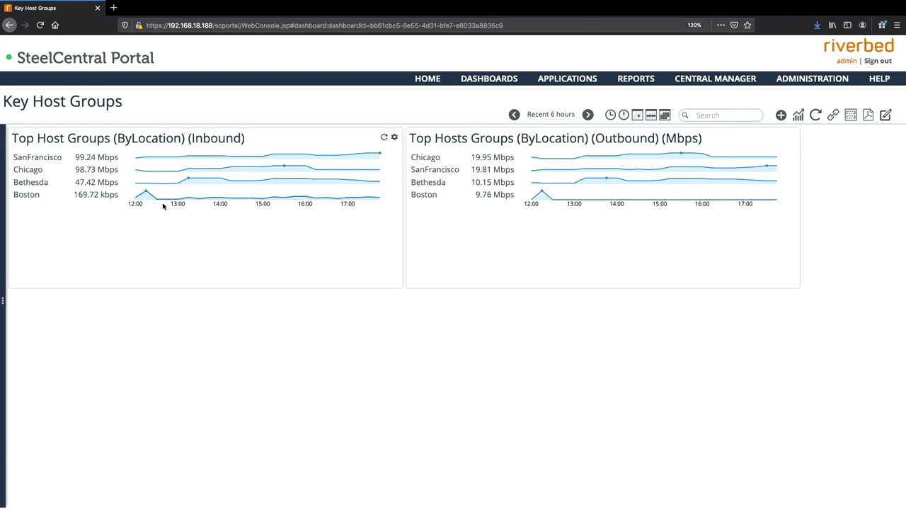
Launch the NetProfiler Host Group Information Report from the Boston traffic spike in the inbound host groups chart
mouse_move(144, 198)
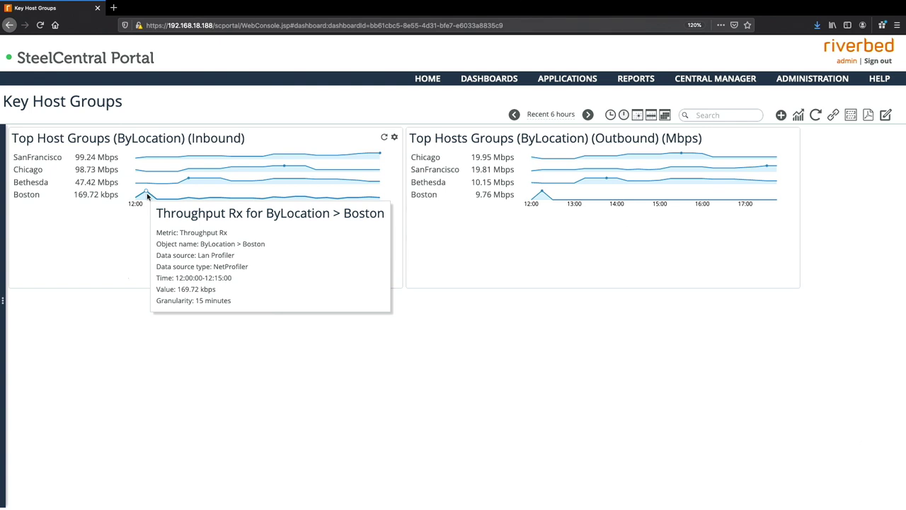
click(146, 192)
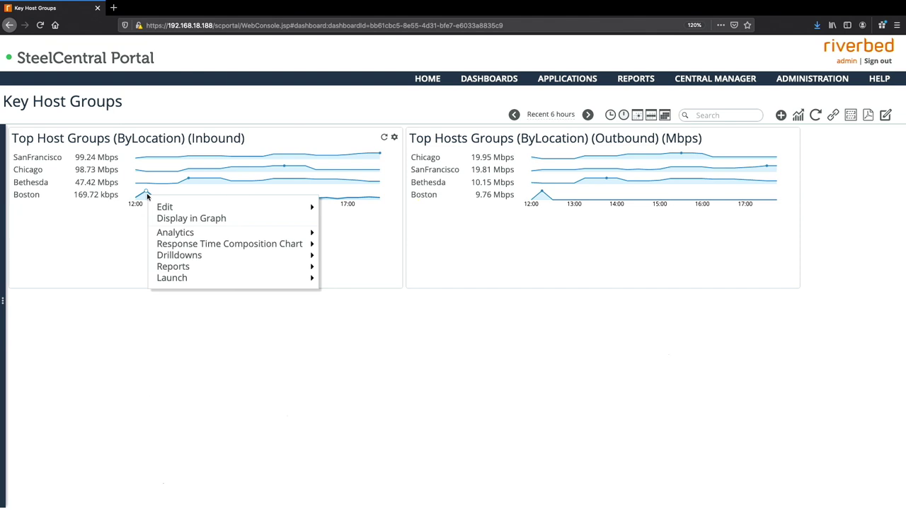
mouse_move(189, 235)
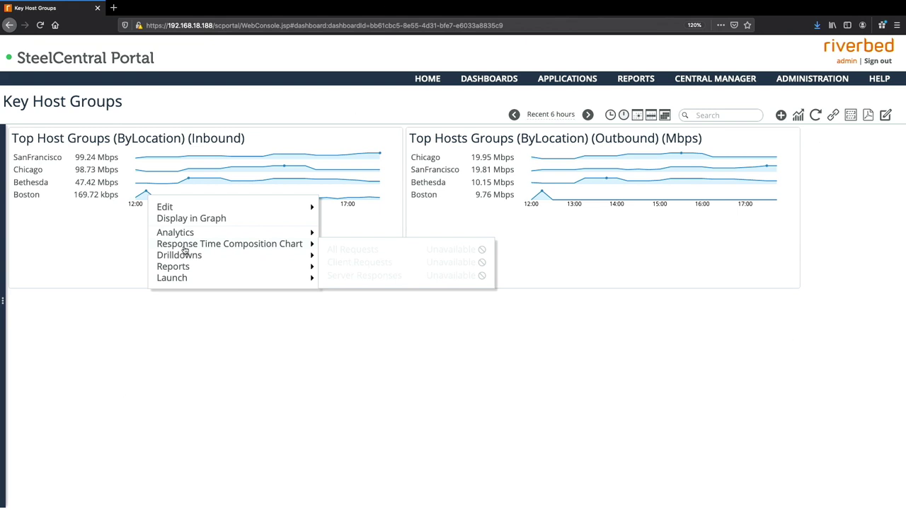
mouse_move(182, 266)
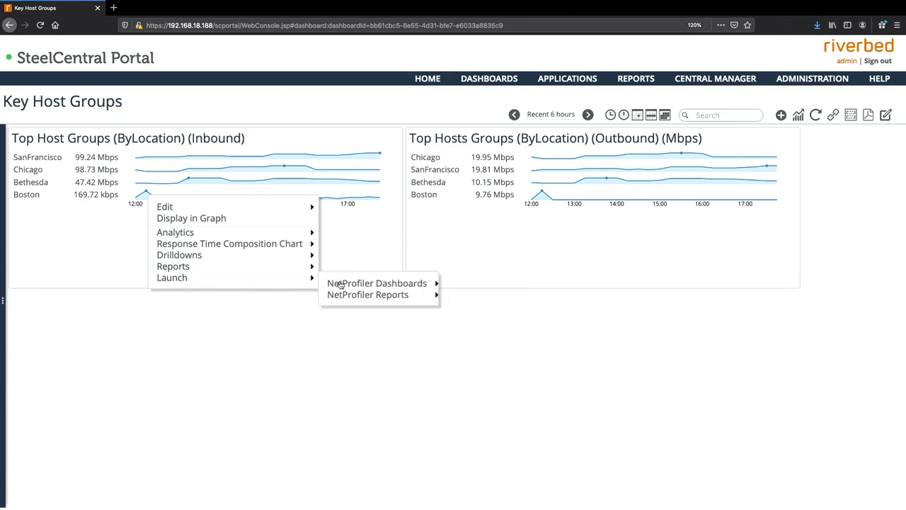
mouse_move(362, 295)
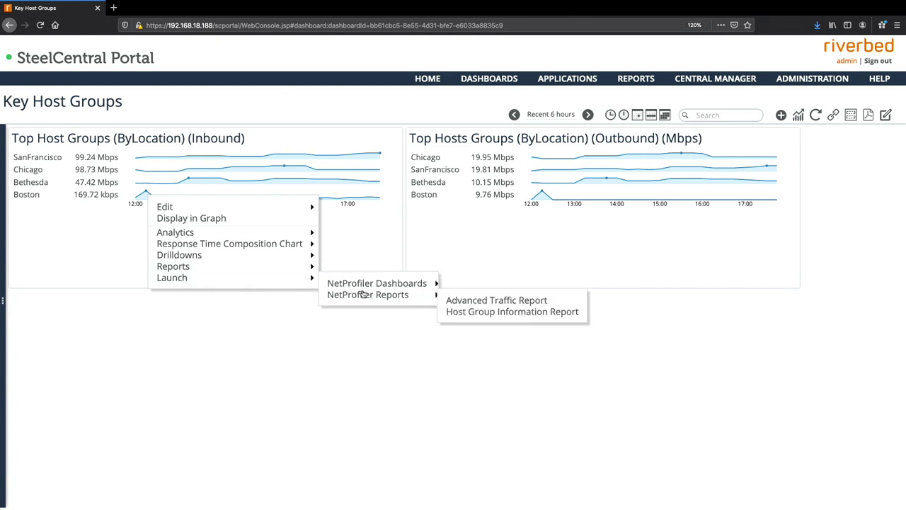
click(467, 313)
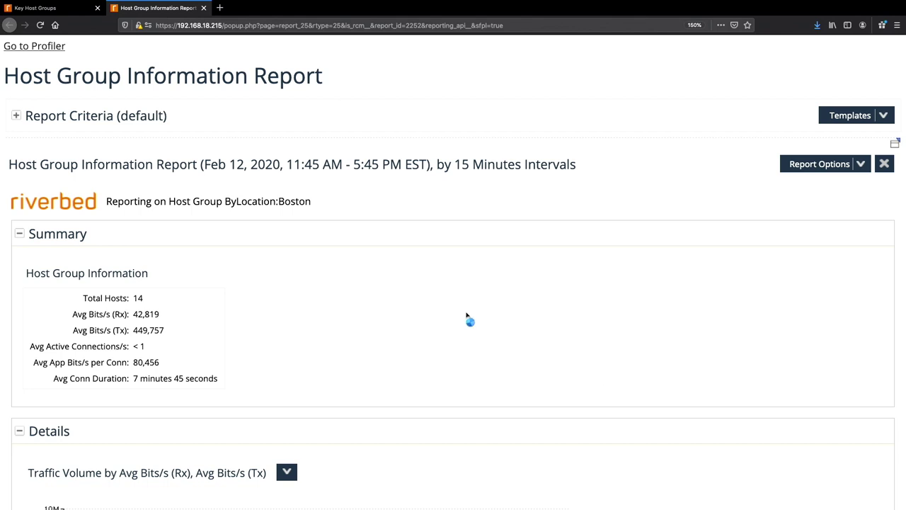
Examine the Boston host group report's traffic volume, served and consumed applications, and host pair conversations
scroll(466, 315, down, 5)
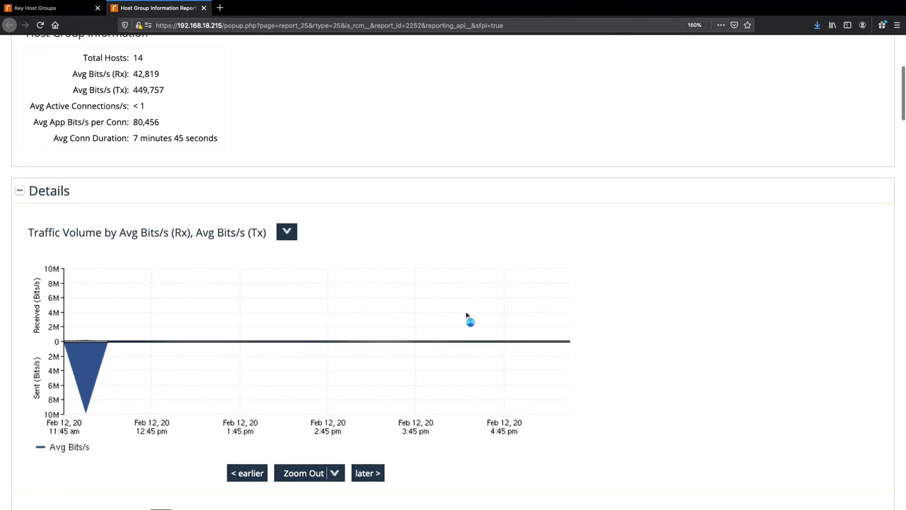
scroll(468, 317, down, 3)
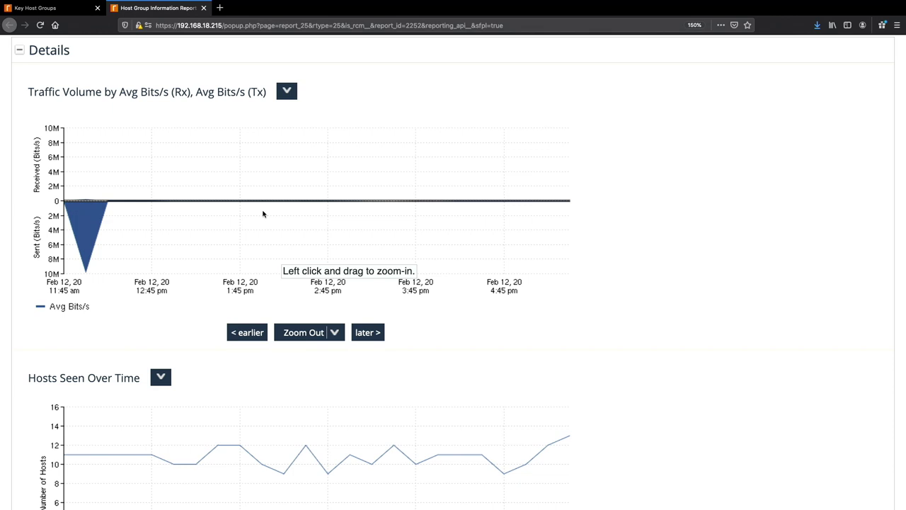
scroll(263, 214, down, 5)
scroll(263, 213, down, 3)
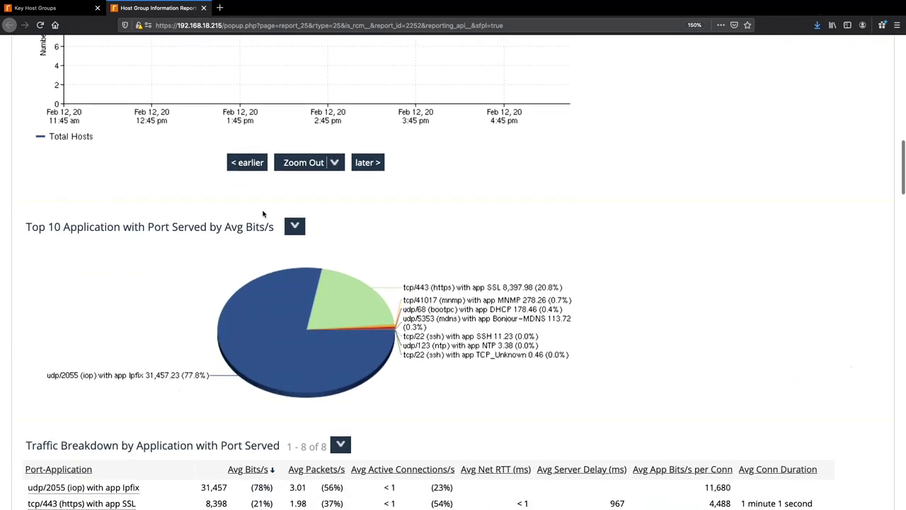
scroll(262, 214, down, 4)
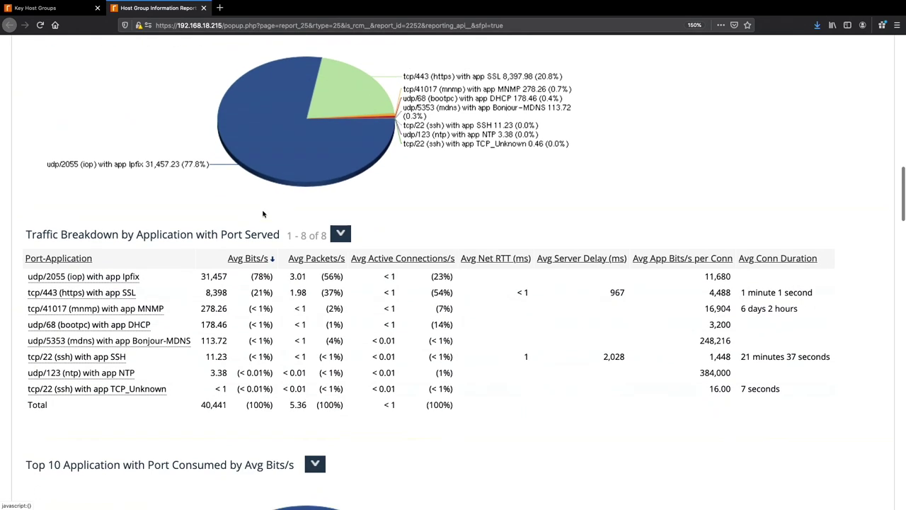
scroll(263, 213, down, 4)
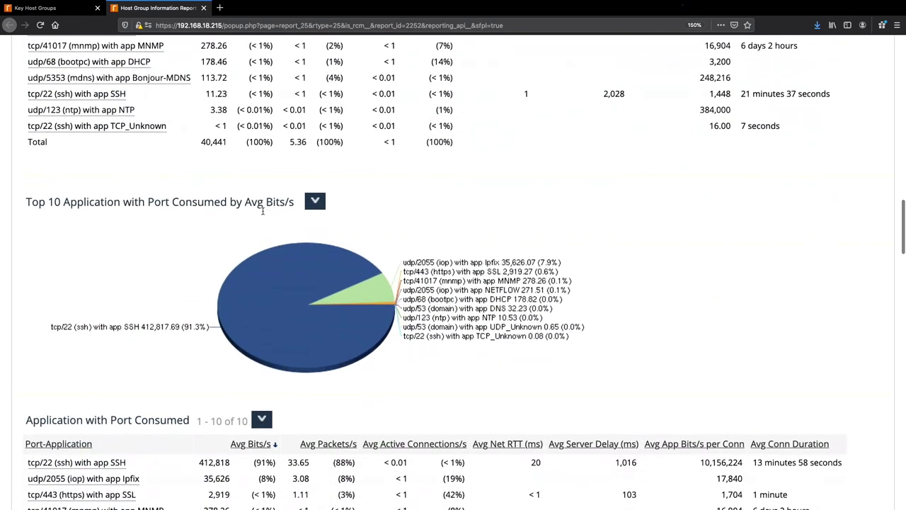
scroll(262, 213, down, 3)
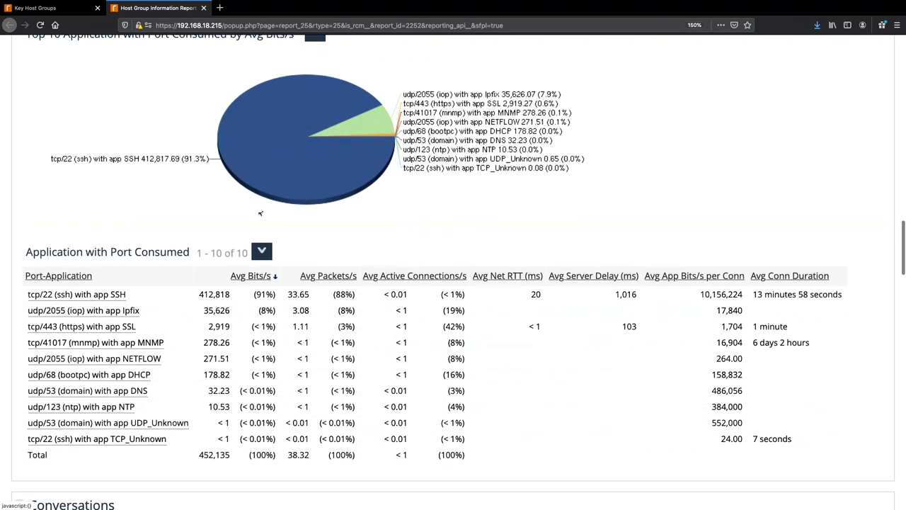
scroll(264, 215, up, 1)
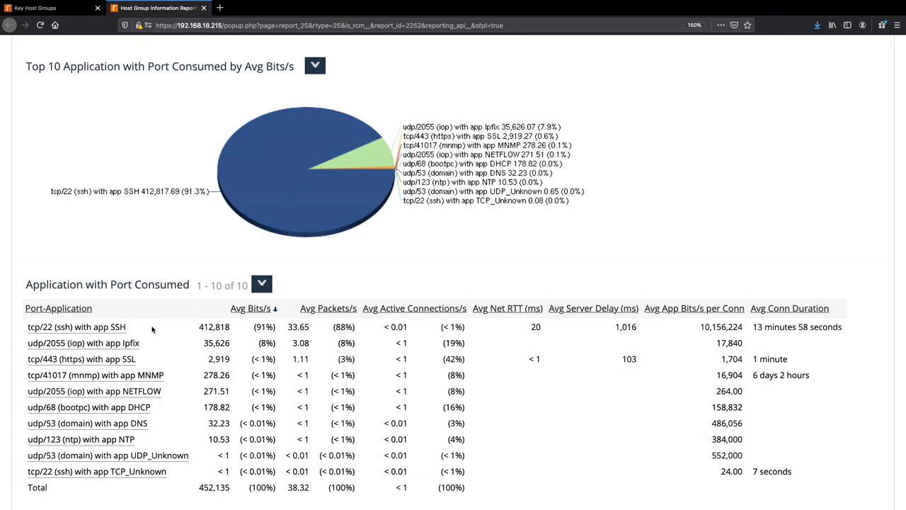
scroll(151, 329, down, 6)
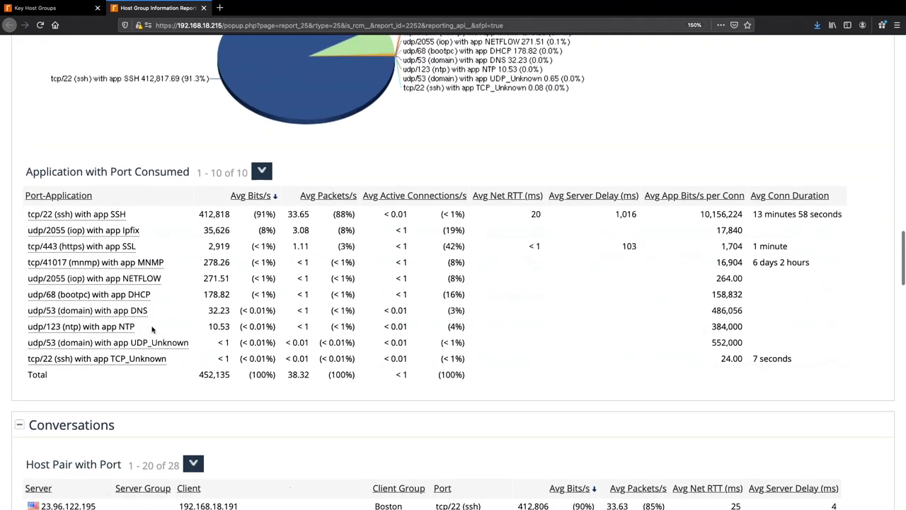
scroll(151, 329, down, 5)
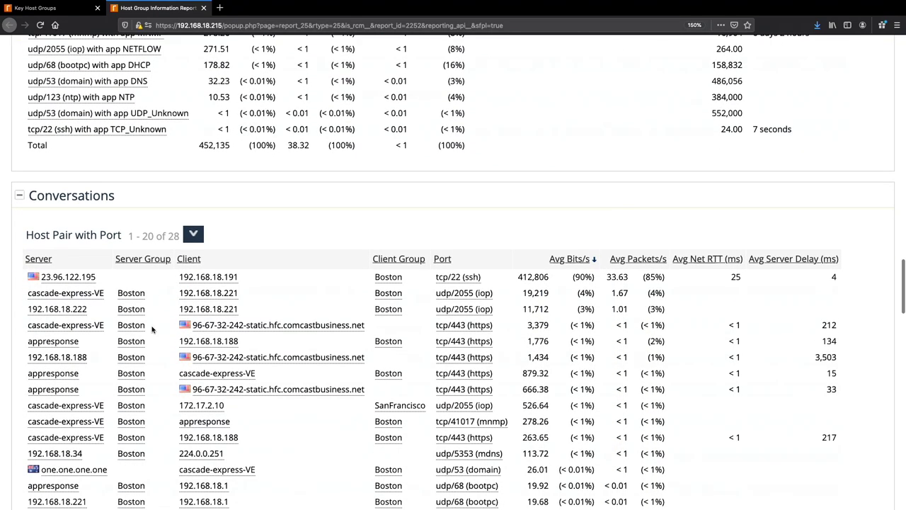
scroll(151, 329, down, 2)
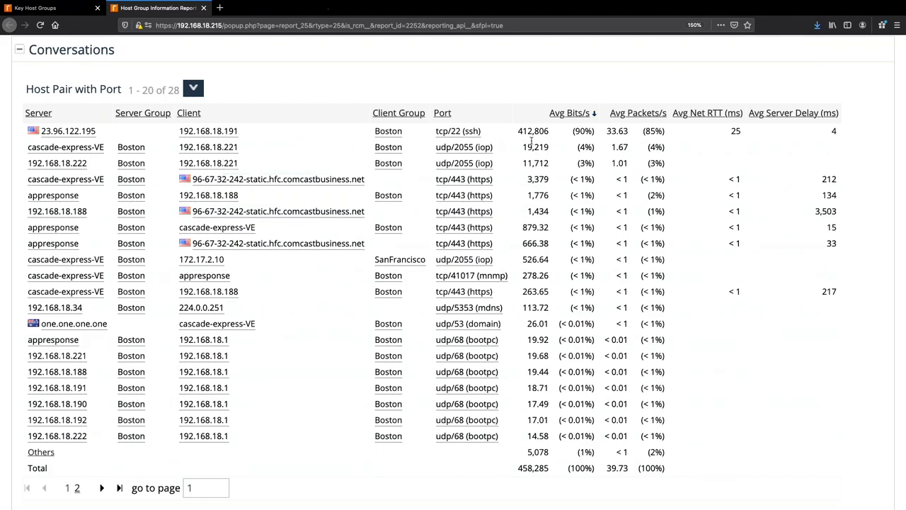
Select the spike from 11:45 AM to 12:21 PM in the traffic volume chart and rerun the report for it
scroll(290, 141, down, 15)
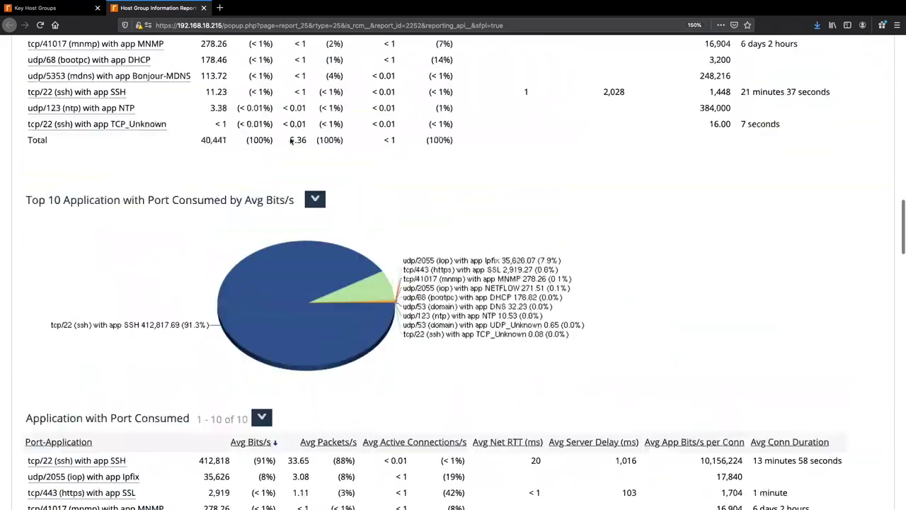
scroll(291, 141, up, 3)
drag(119, 318, 69, 320)
drag(62, 321, 62, 320)
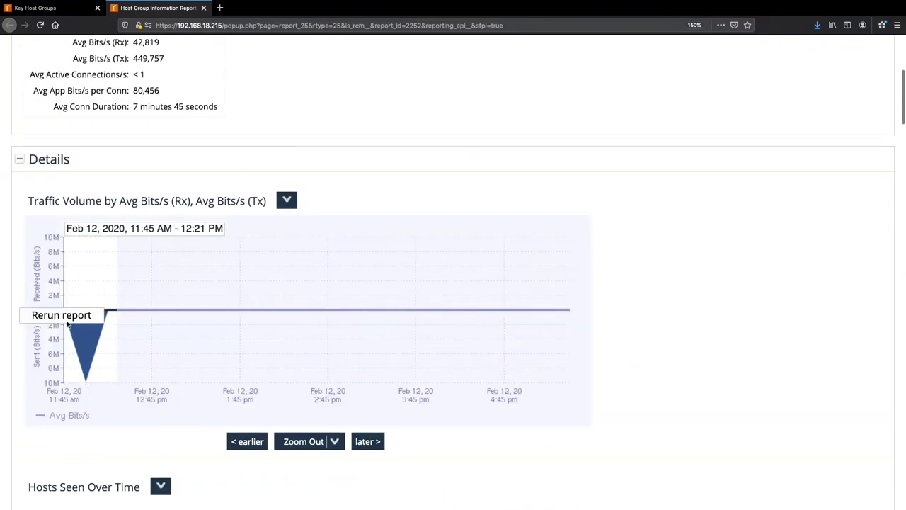
click(86, 318)
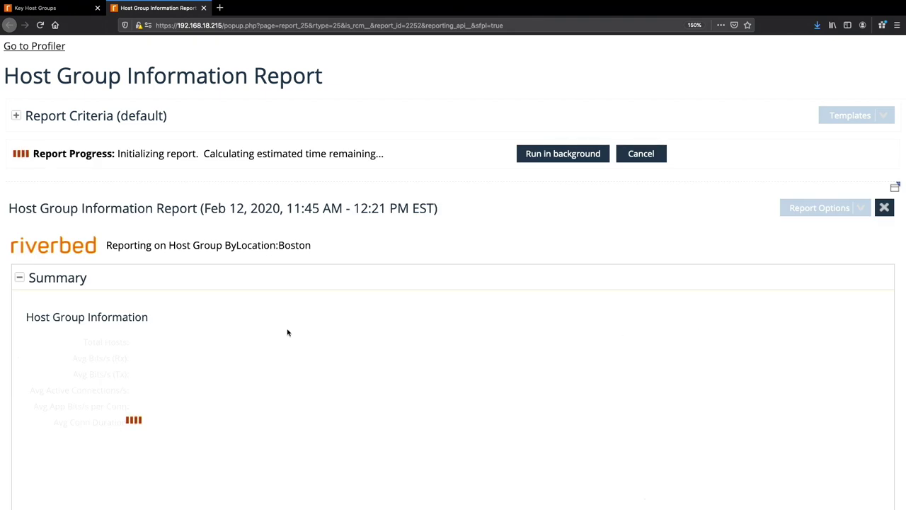
Open a Host Info Report starting 6 hours ago for client 192.168.18.191 in the highest-traffic SSH conversation
scroll(288, 333, down, 15)
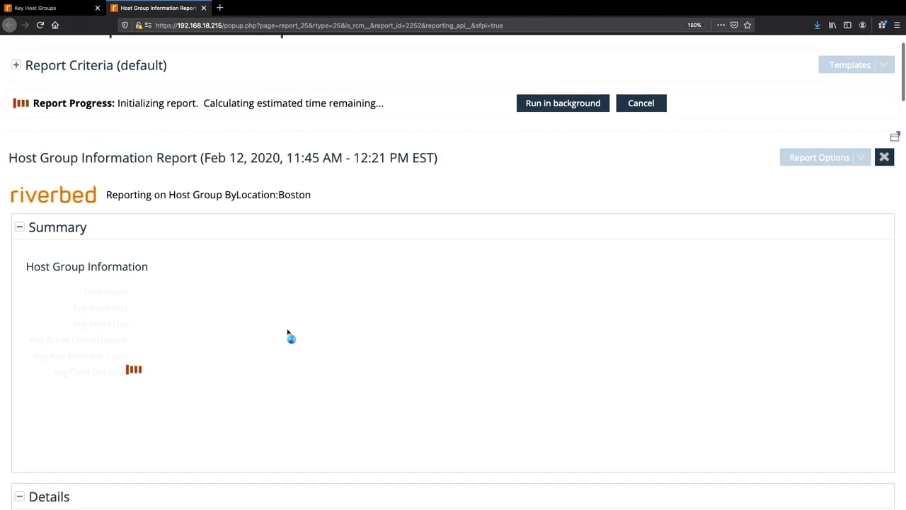
scroll(288, 333, down, 15)
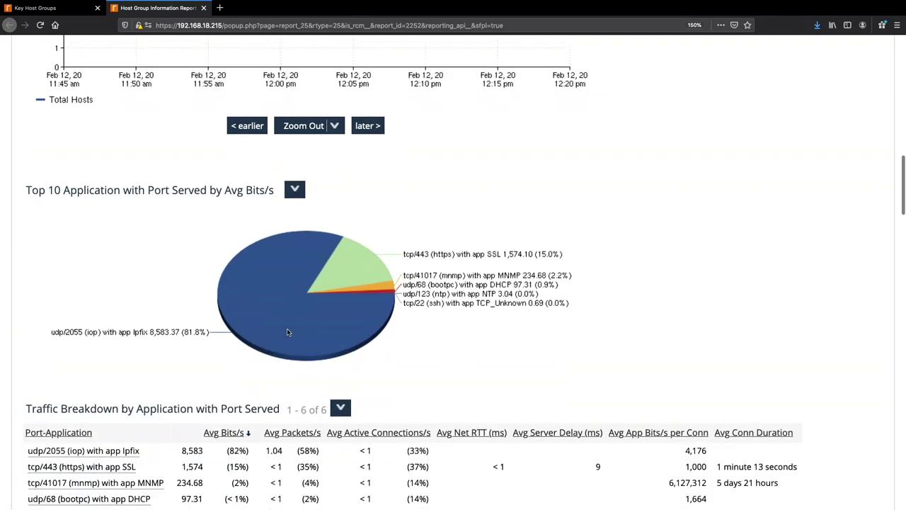
scroll(288, 333, down, 5)
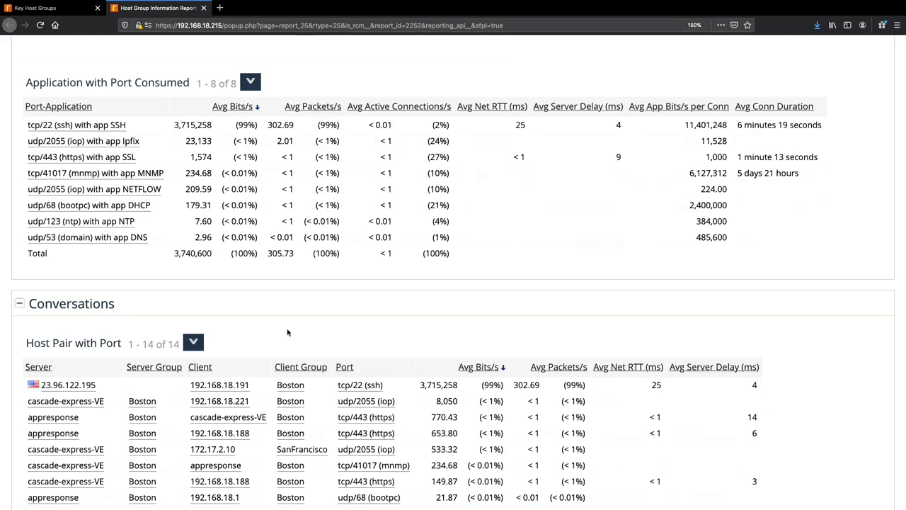
scroll(287, 333, down, 4)
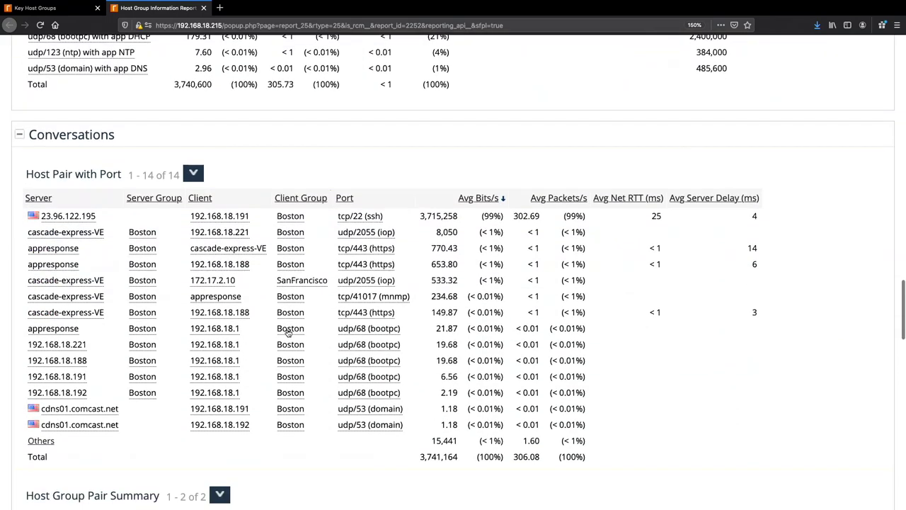
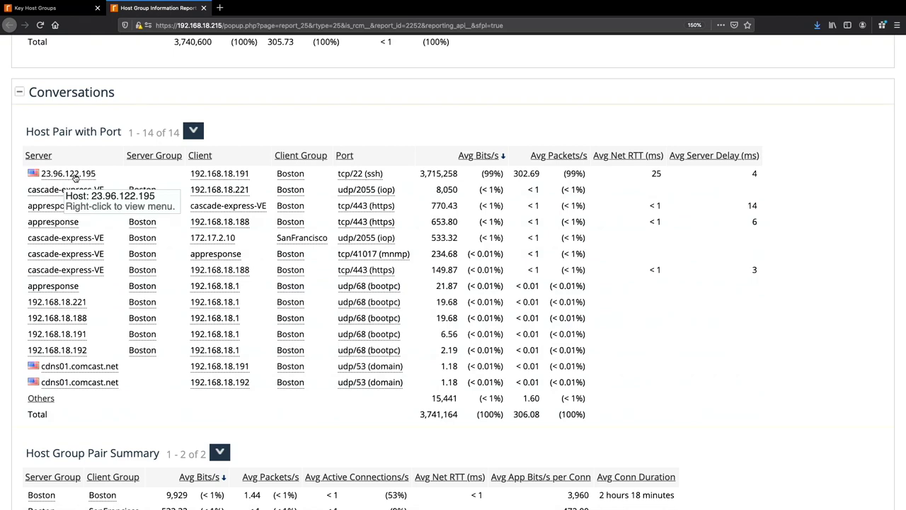
right_click(224, 175)
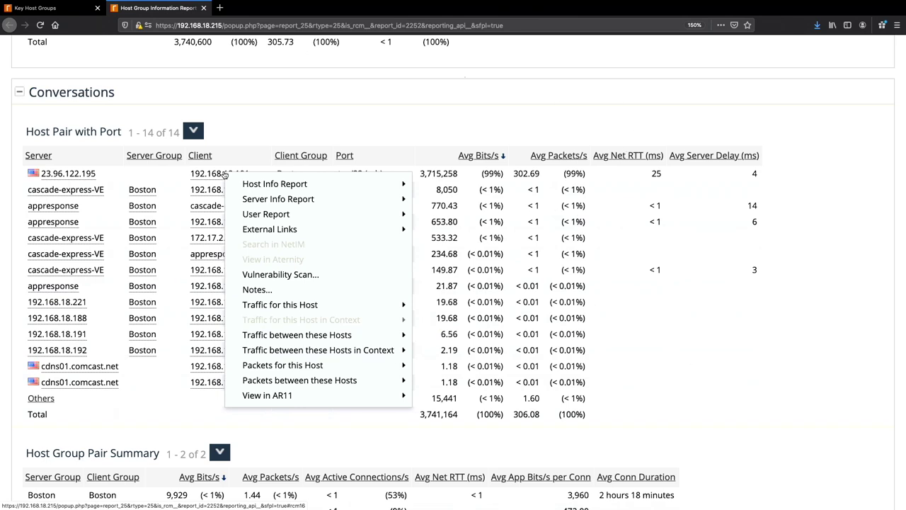
mouse_move(271, 184)
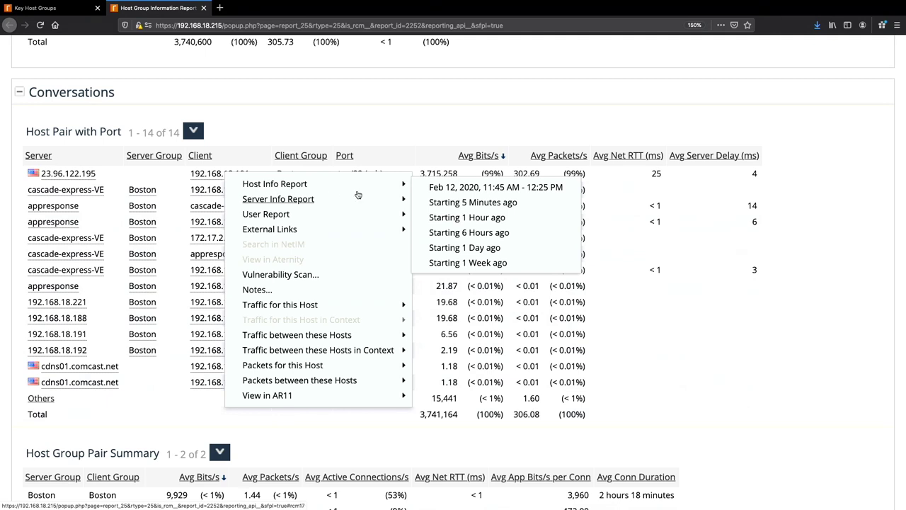
click(454, 233)
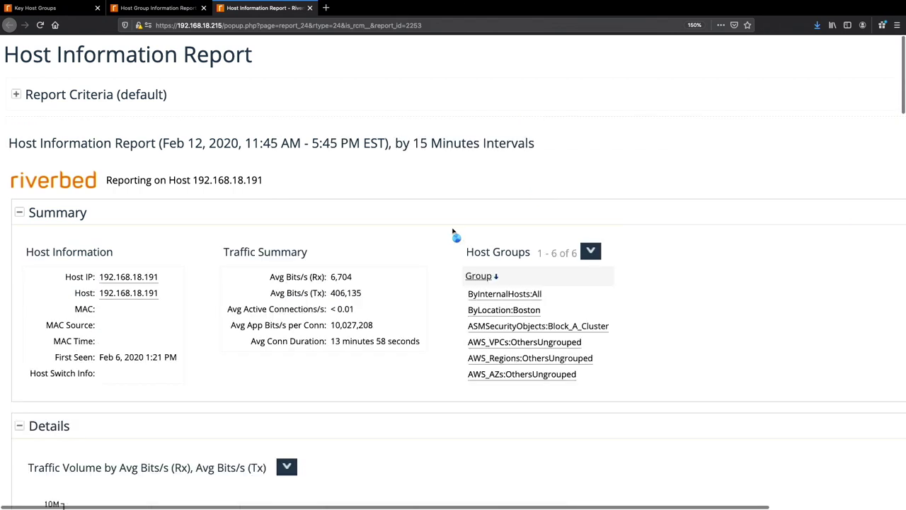
Examine the host report's traffic volume, served and consumed applications with ports, and host pair conversations
scroll(454, 231, down, 5)
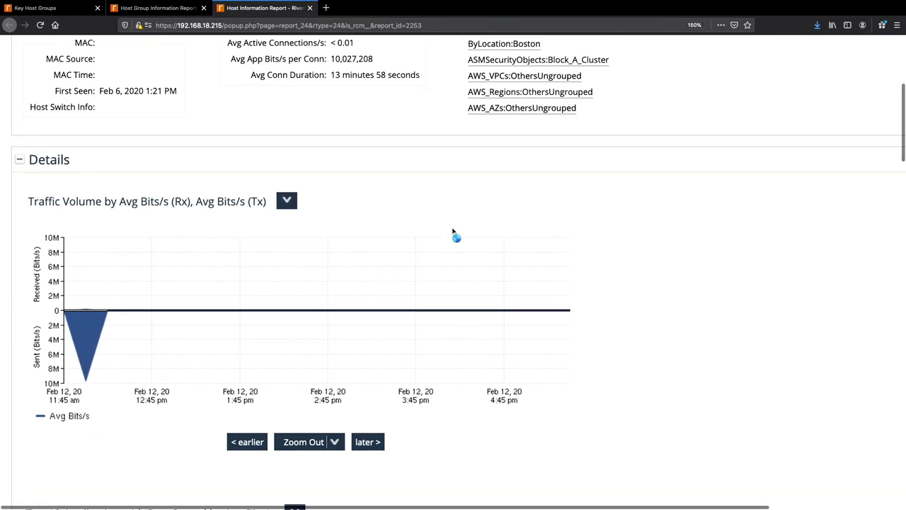
scroll(453, 230, down, 1)
scroll(453, 230, down, 3)
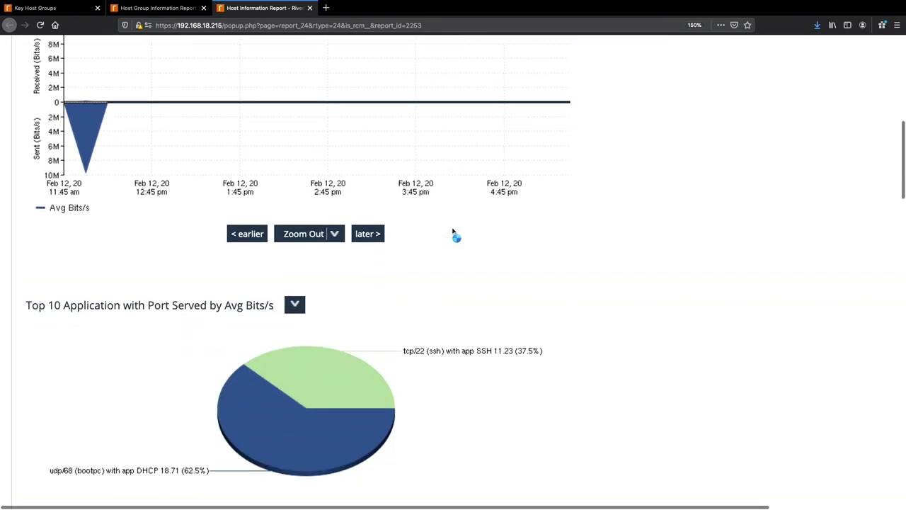
scroll(453, 232, down, 8)
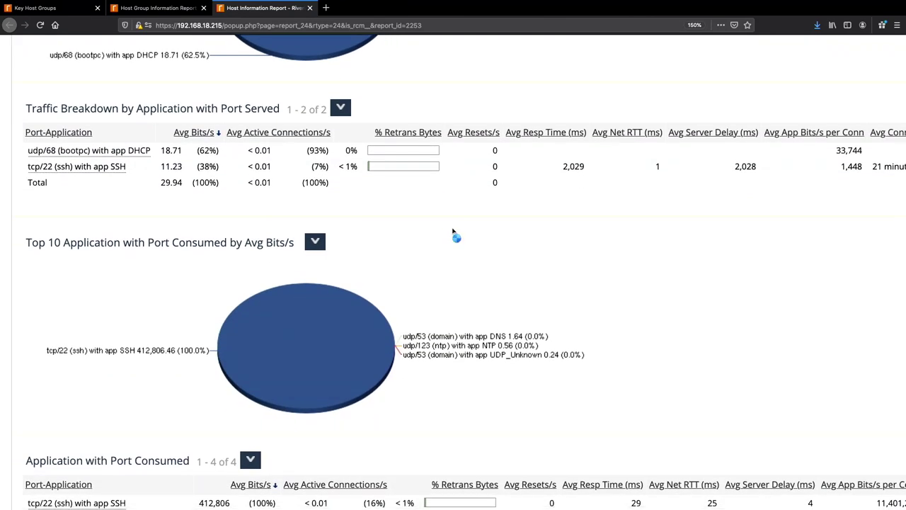
scroll(453, 233, down, 6)
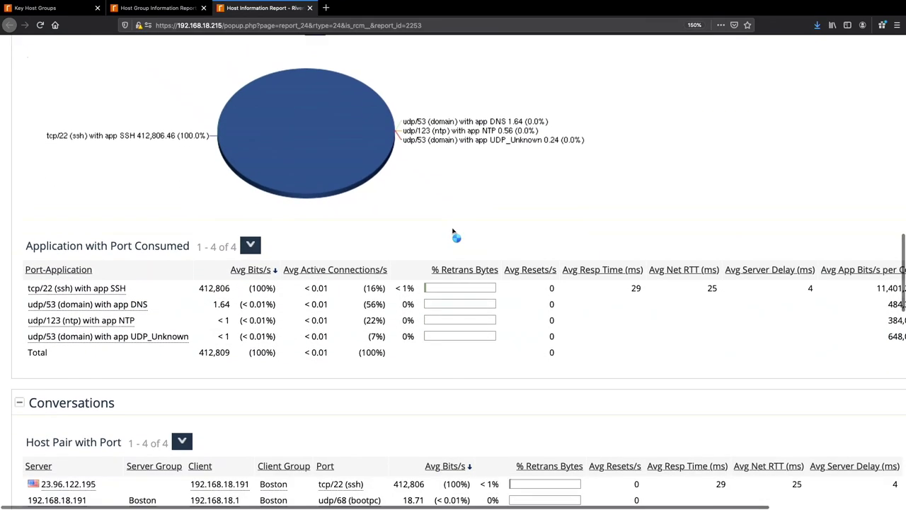
scroll(453, 232, up, 1)
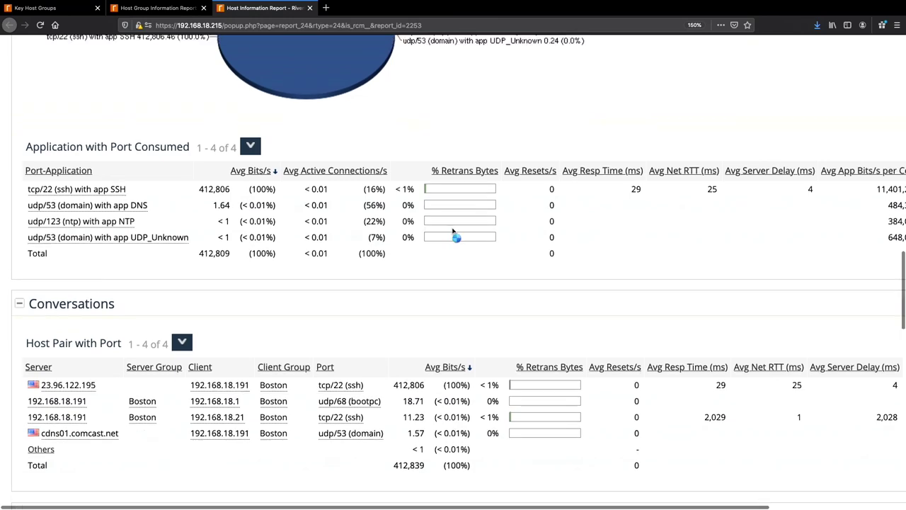
scroll(453, 232, up, 1)
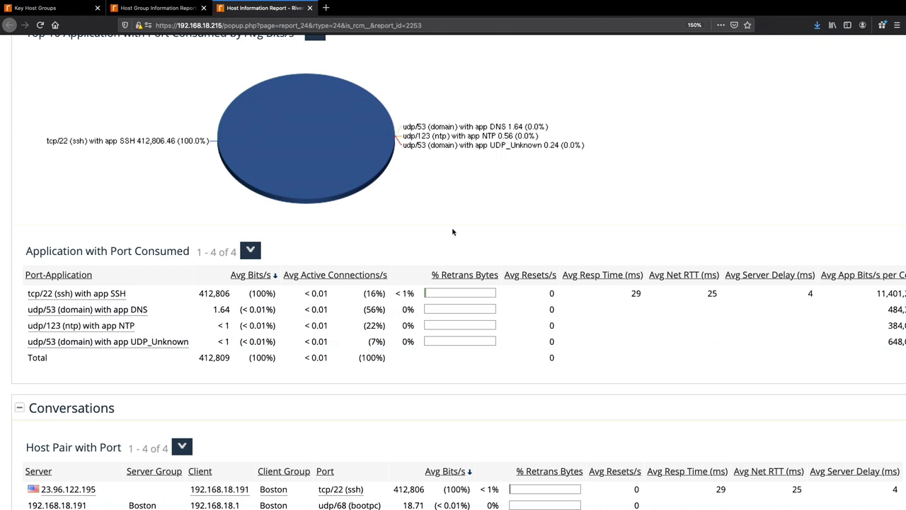
Open an in-context traffic report by host pairs with ports for the consumed application udp/53 (domain) with app UDP_Unknown
click(118, 343)
mouse_move(163, 354)
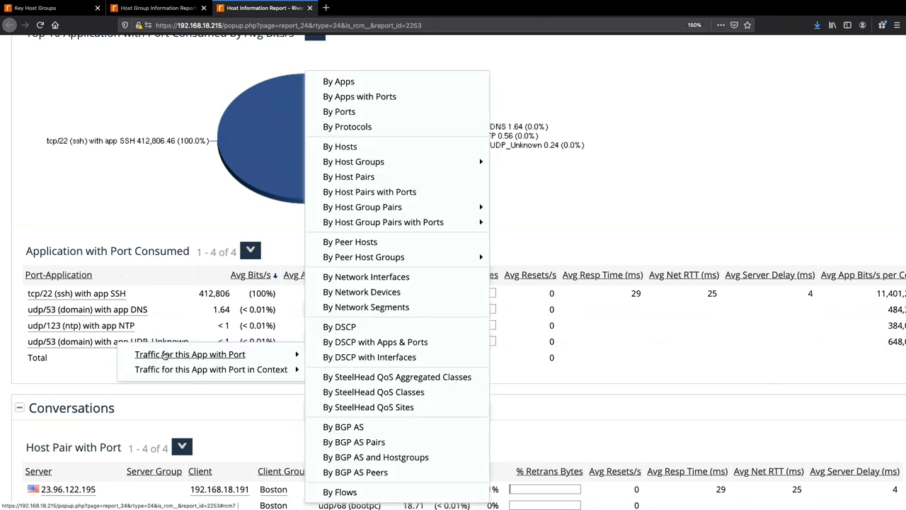
mouse_move(183, 372)
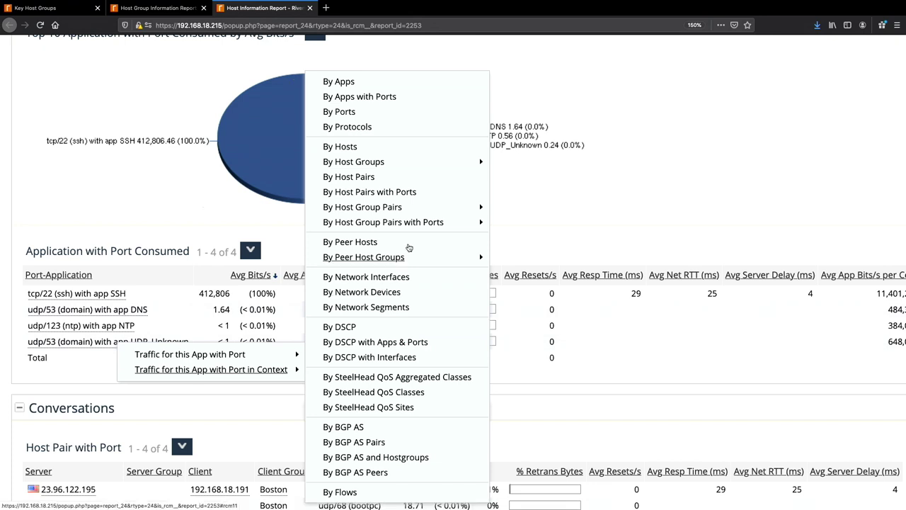
click(354, 193)
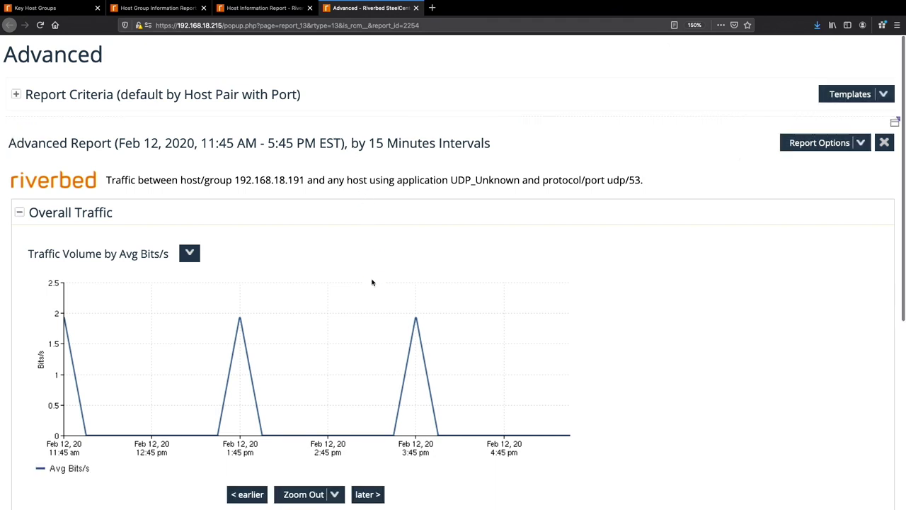
Examine the Advanced report's overall traffic chart and its breakdown by host pair with port
scroll(373, 283, down, 2)
scroll(372, 283, down, 2)
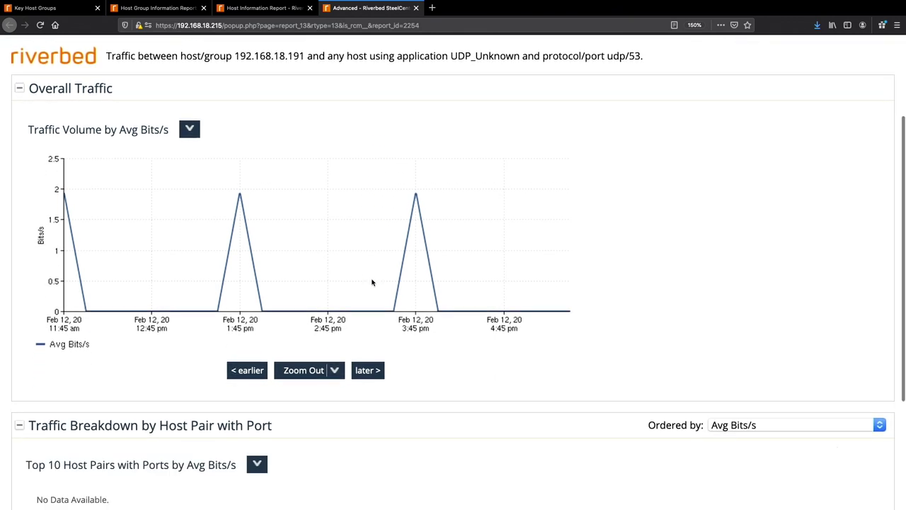
scroll(372, 282, up, 2)
scroll(372, 283, down, 1)
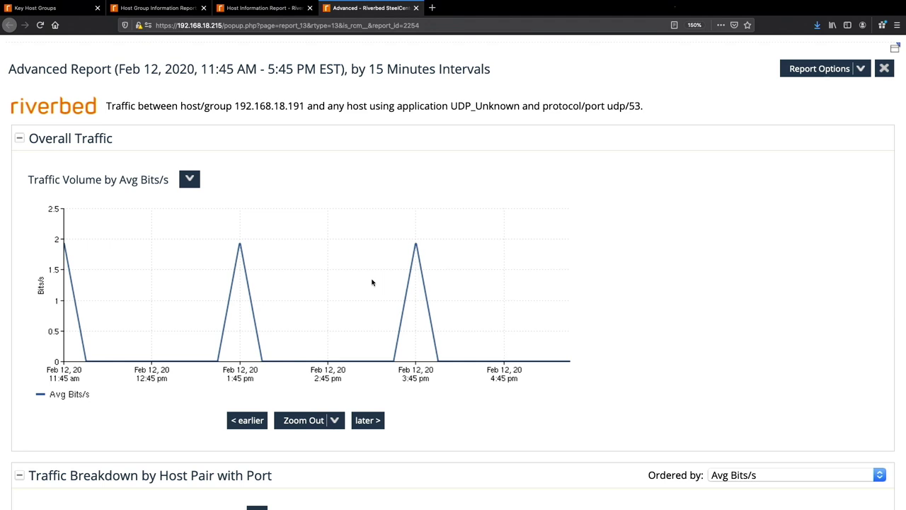
scroll(372, 282, down, 5)
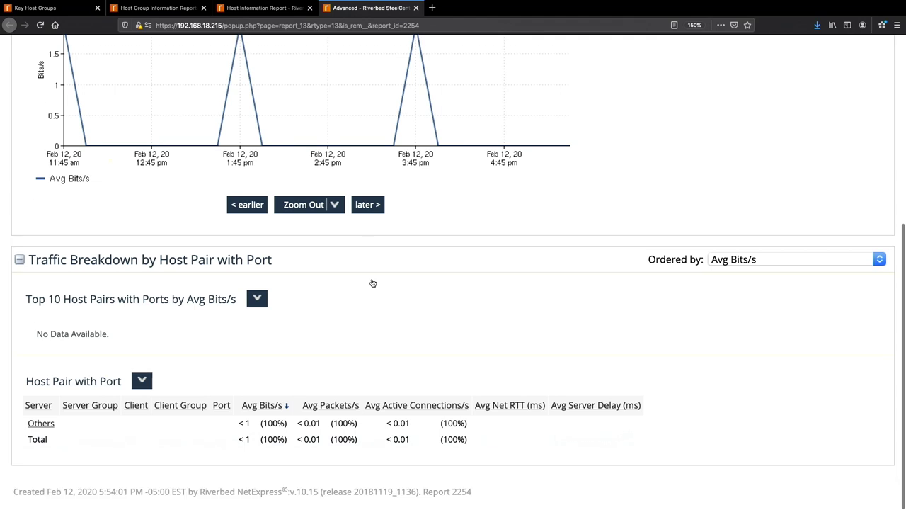
scroll(372, 282, up, 6)
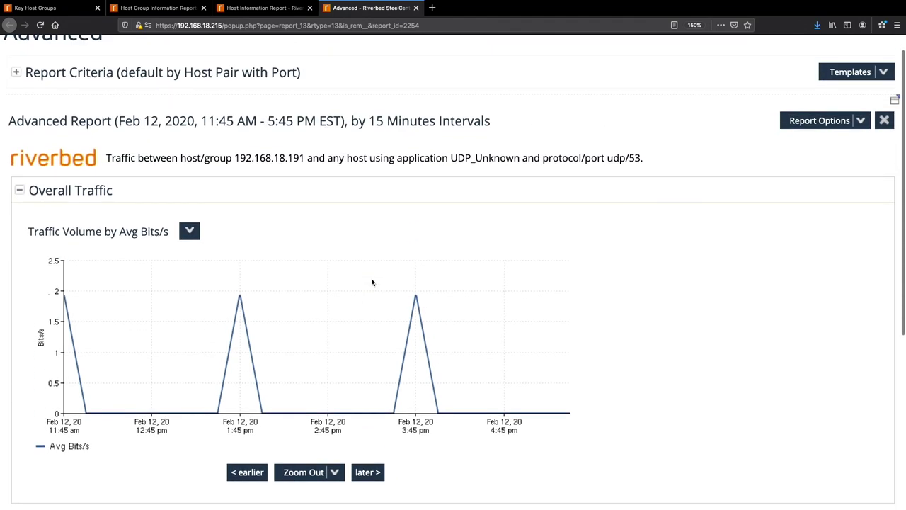
scroll(212, 126, up, 1)
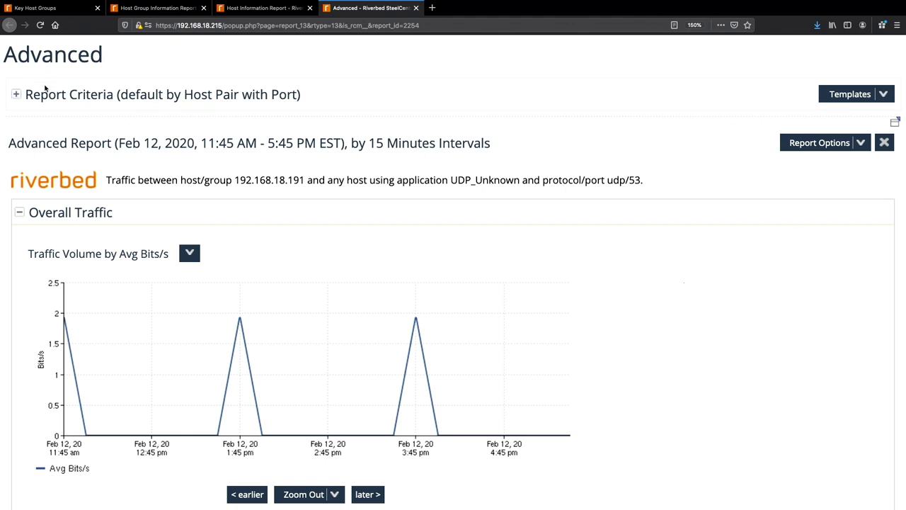
Expand the report criteria and change the hosts filter to the subnet 192.168.18.0/24
click(16, 94)
click(201, 207)
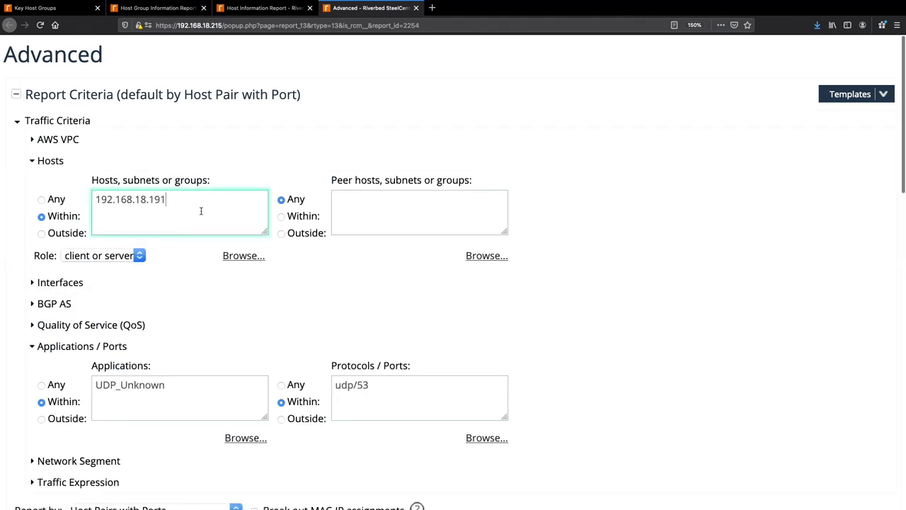
key(BackSpace)
key(BackSpace)
key(BackSpace)
text(0/24)
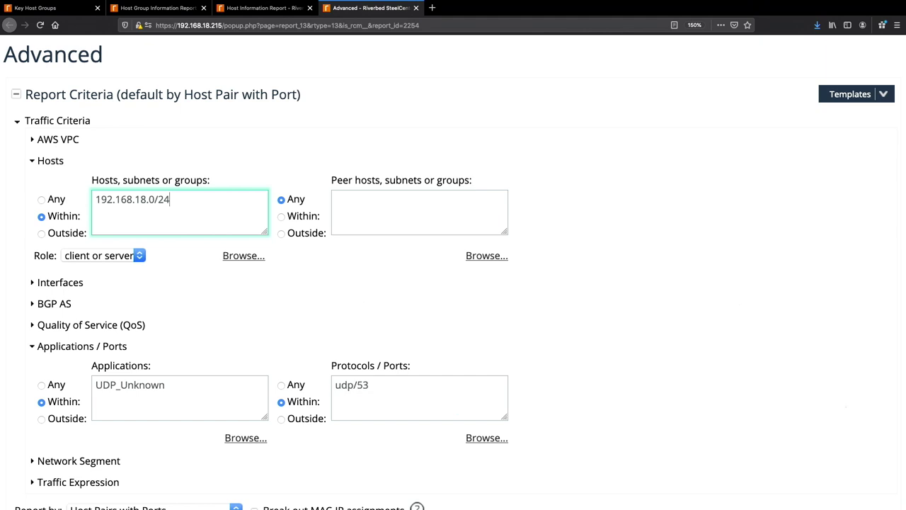
Add the flow list to the report format and run the report immediately
scroll(202, 220, down, 3)
scroll(594, 252, down, 3)
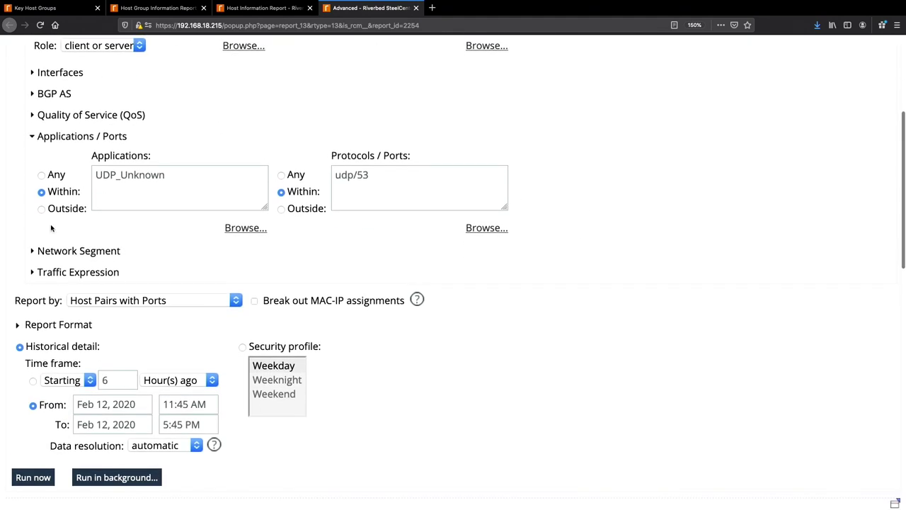
click(18, 325)
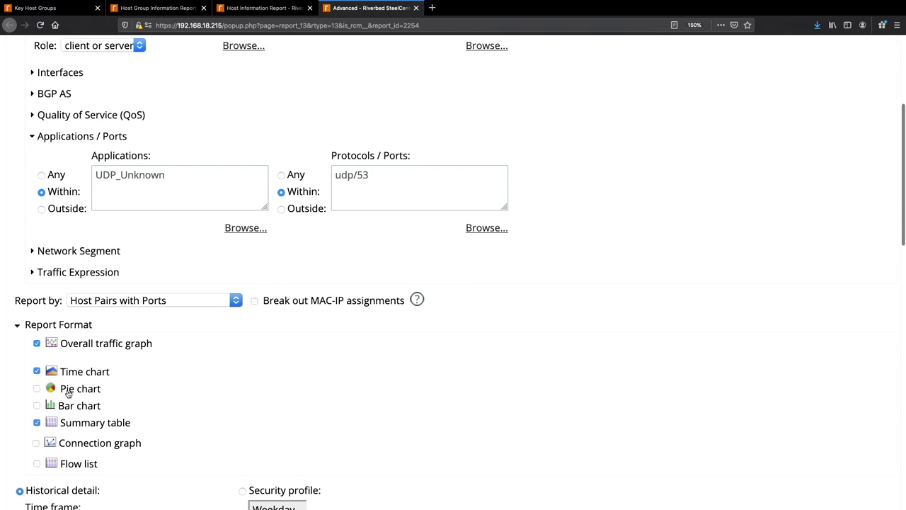
click(37, 464)
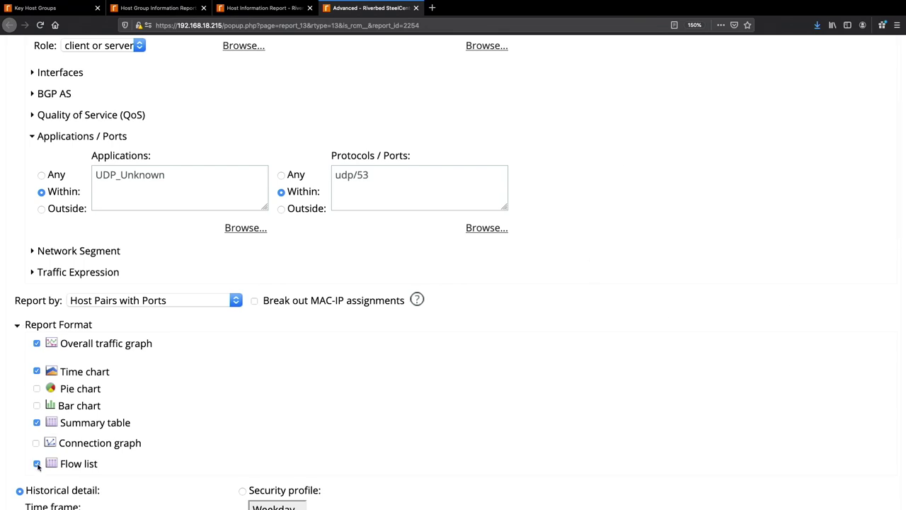
scroll(215, 374, down, 6)
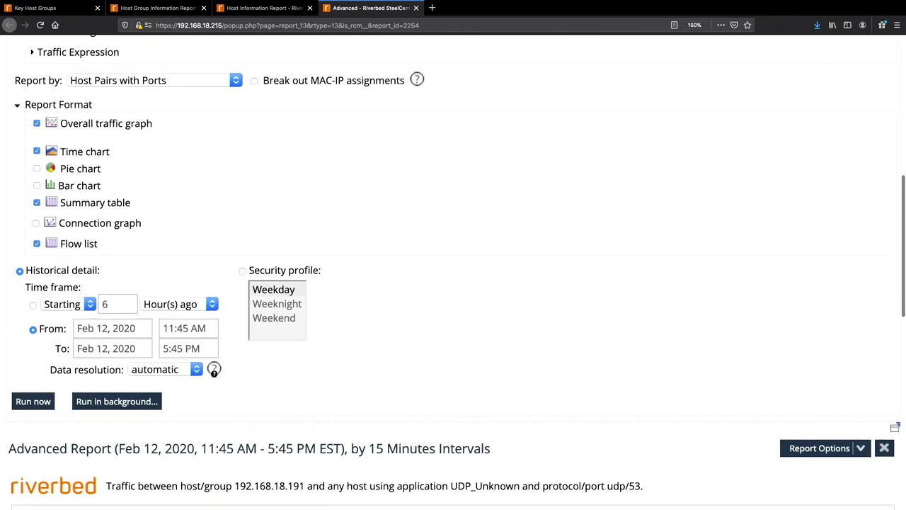
scroll(214, 375, down, 1)
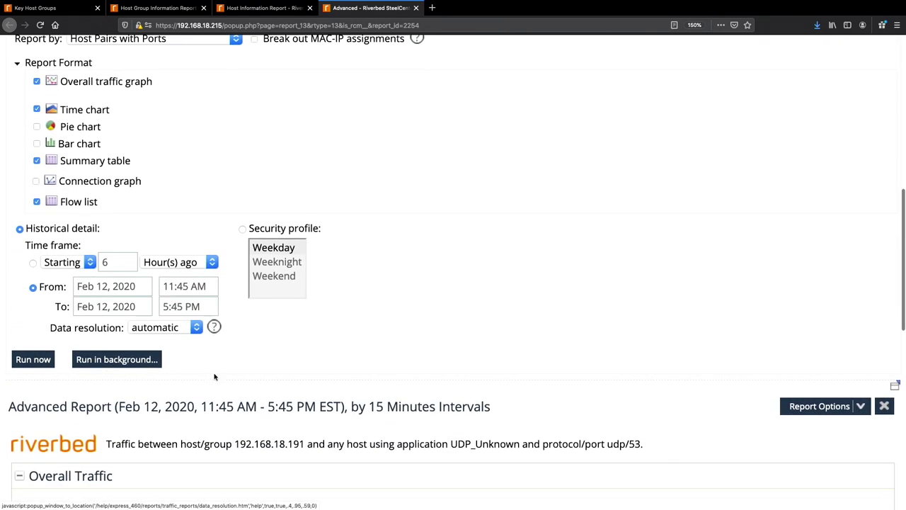
click(38, 365)
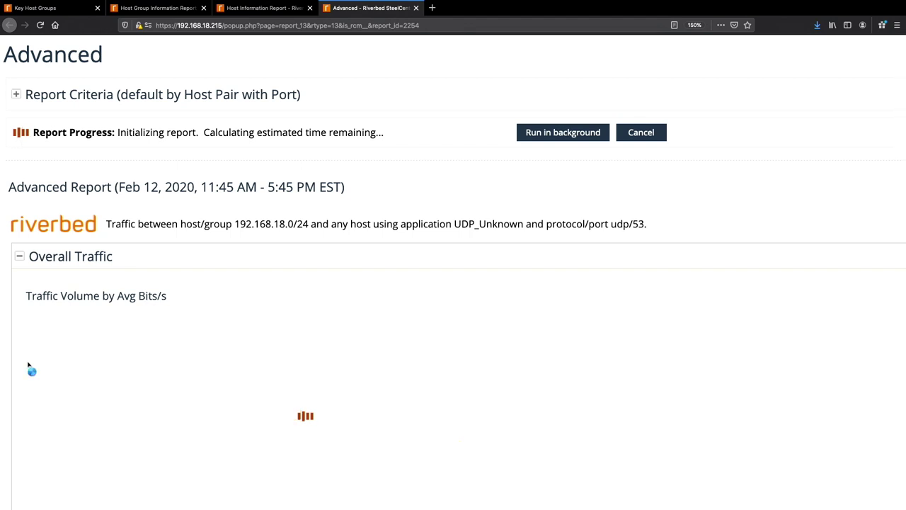
Review the subnet report's overall traffic, host pairs with ports and flow list for the UDP_Unknown traffic
scroll(335, 329, down, 3)
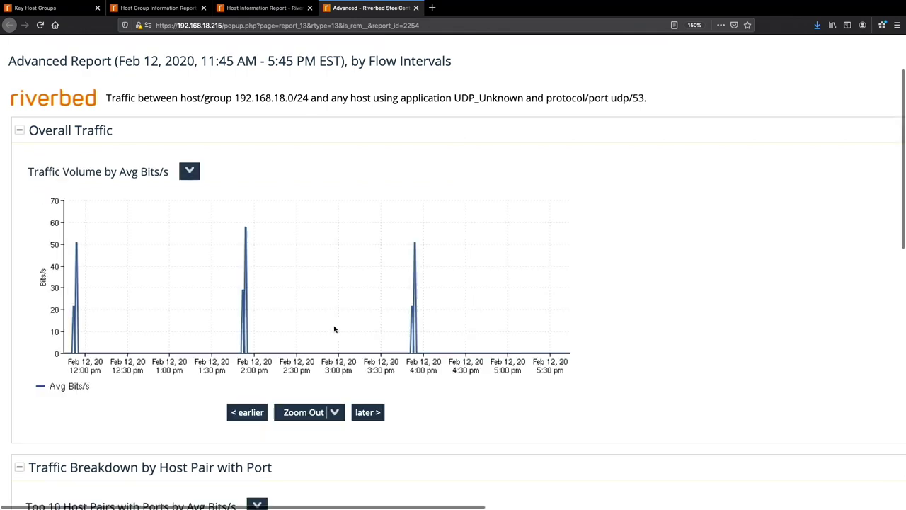
scroll(335, 329, down, 2)
scroll(335, 329, down, 10)
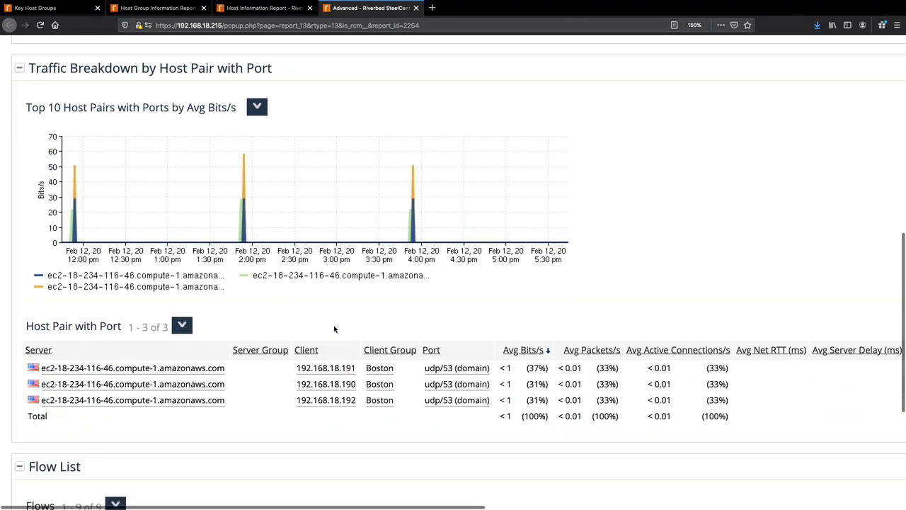
scroll(335, 329, down, 1)
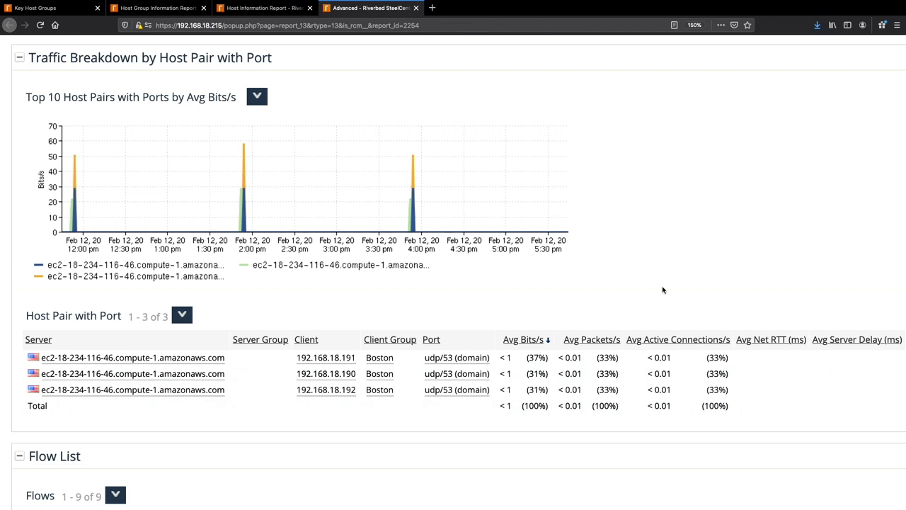
scroll(663, 291, down, 5)
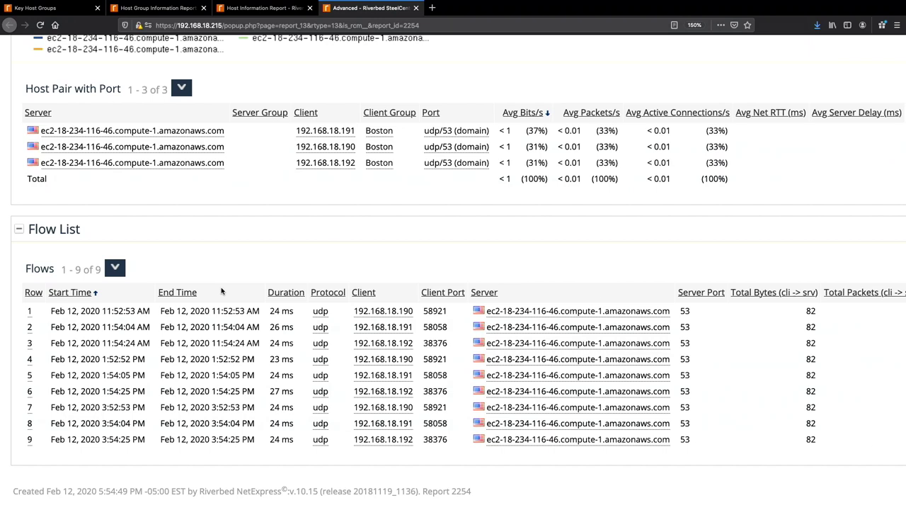
Launch AppResponse Application Stream Analysis for client 192.168.18.190 in the first flow and sign in with the prefilled credentials
right_click(374, 318)
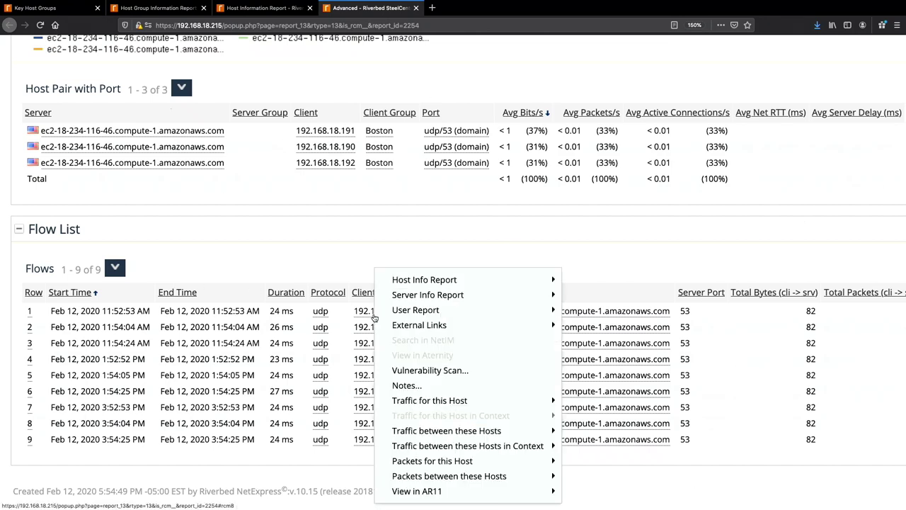
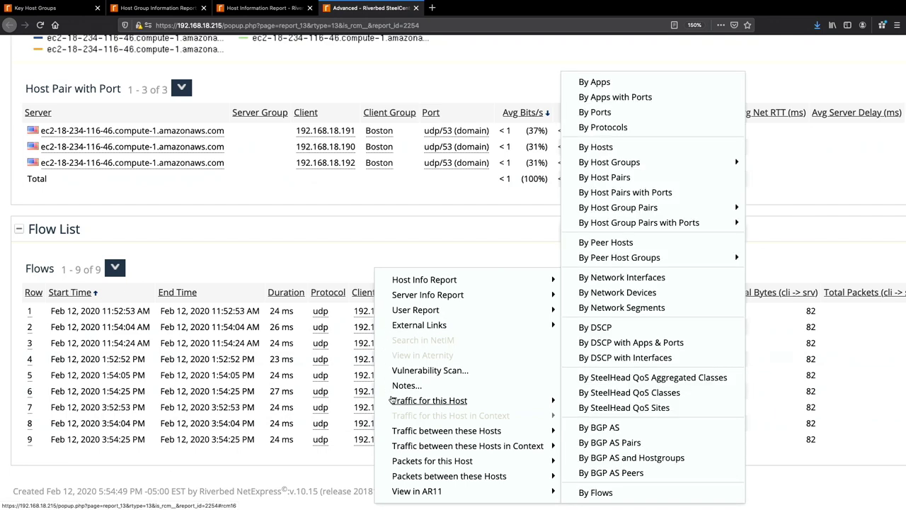
mouse_move(422, 492)
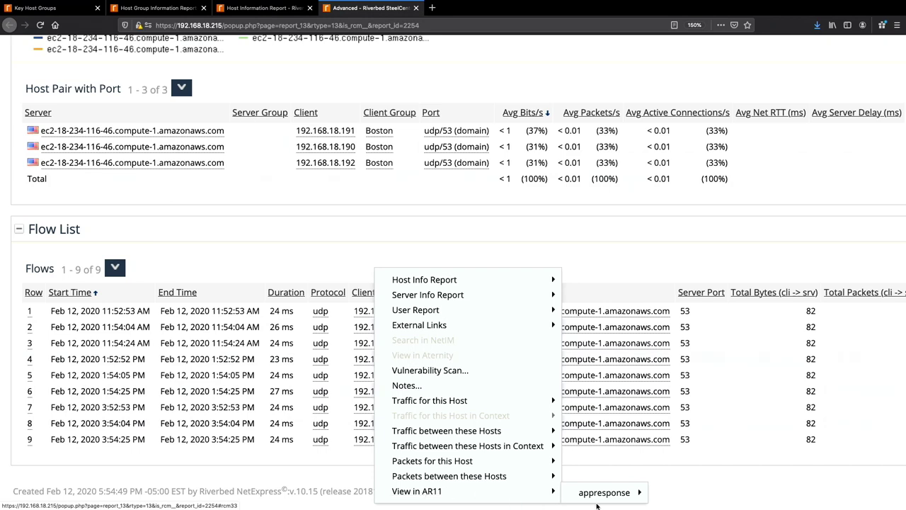
mouse_move(615, 493)
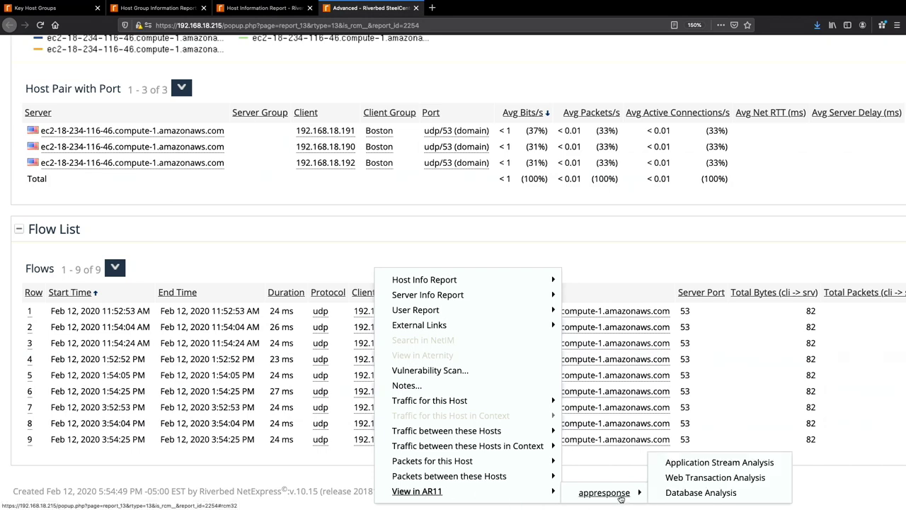
click(701, 466)
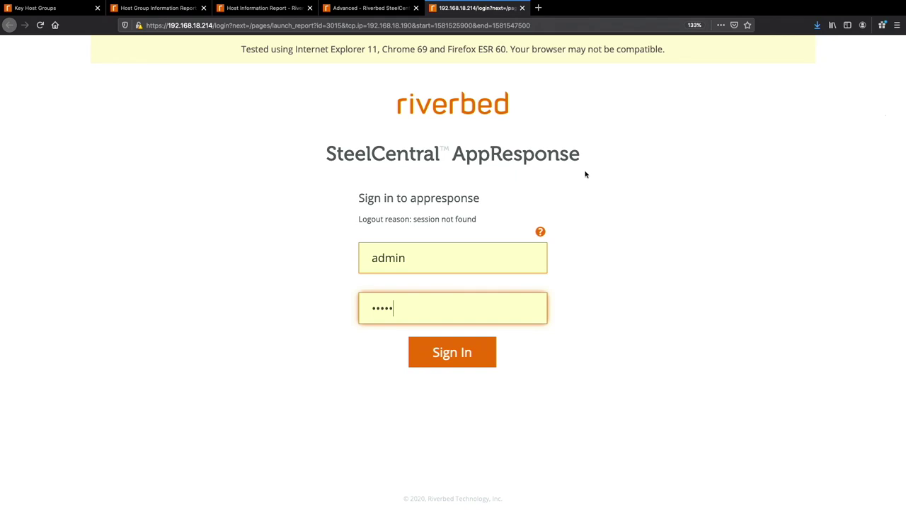
click(458, 351)
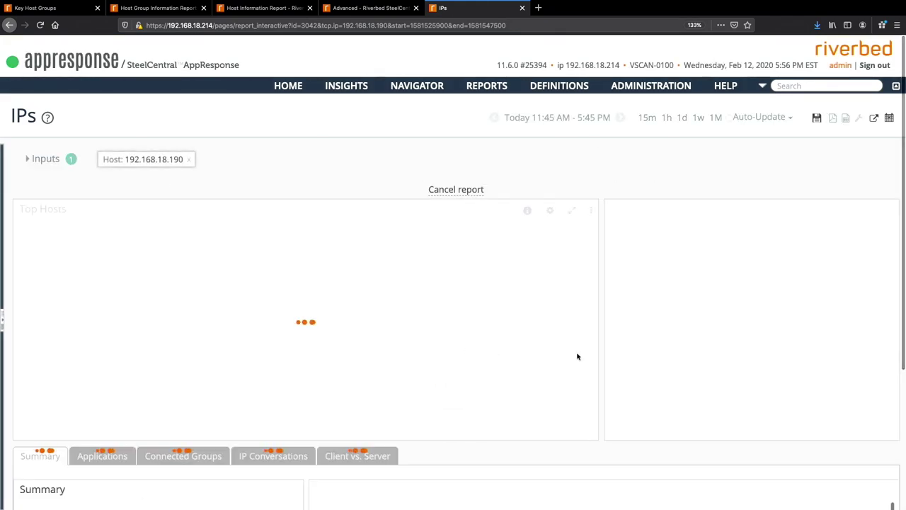
Look over the AppResponse IPs report for host 192.168.18.190 and the available Navigator analyses
scroll(577, 356, down, 2)
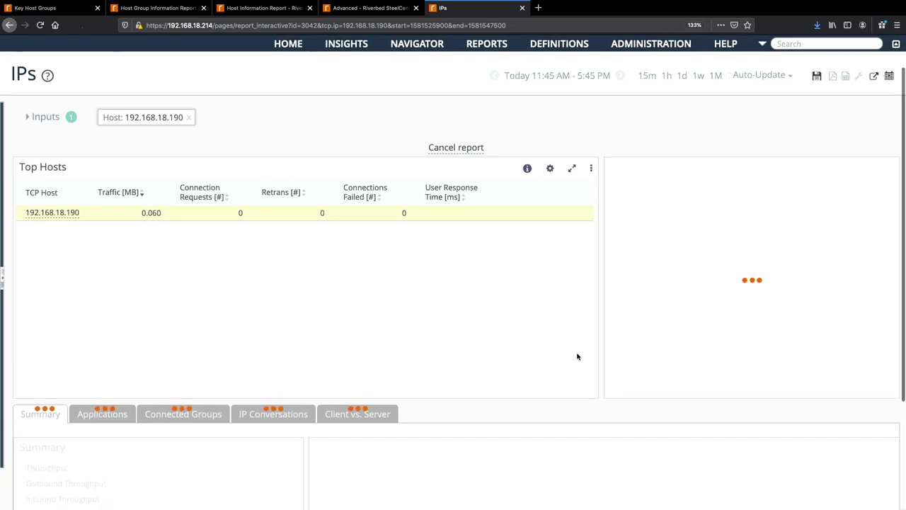
scroll(578, 356, up, 1)
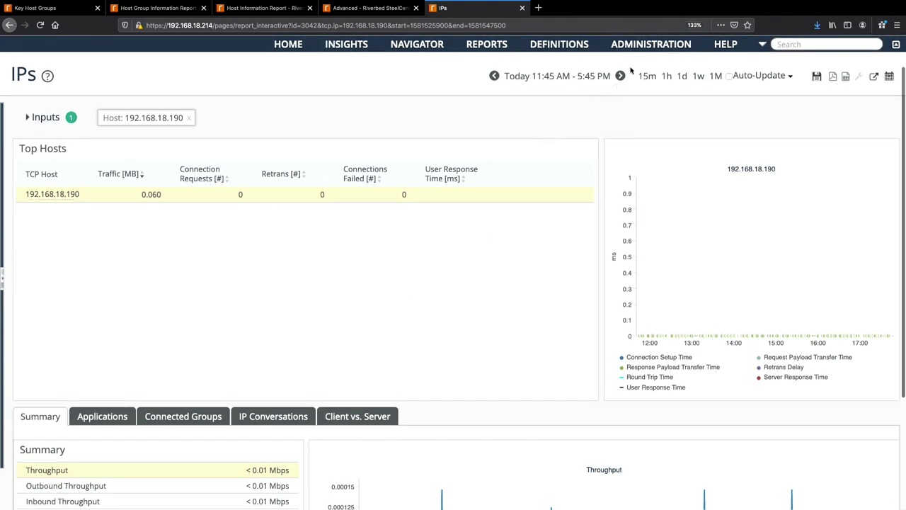
mouse_move(623, 49)
mouse_move(404, 46)
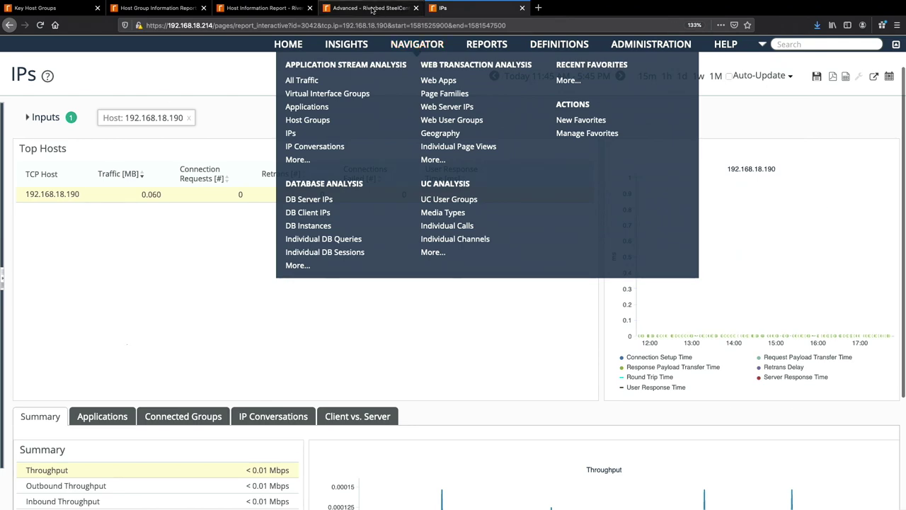
From the flow list, download a PCAP of packets between client 192.168.18.190 and its server, using AppResponse capture job default_job
click(371, 8)
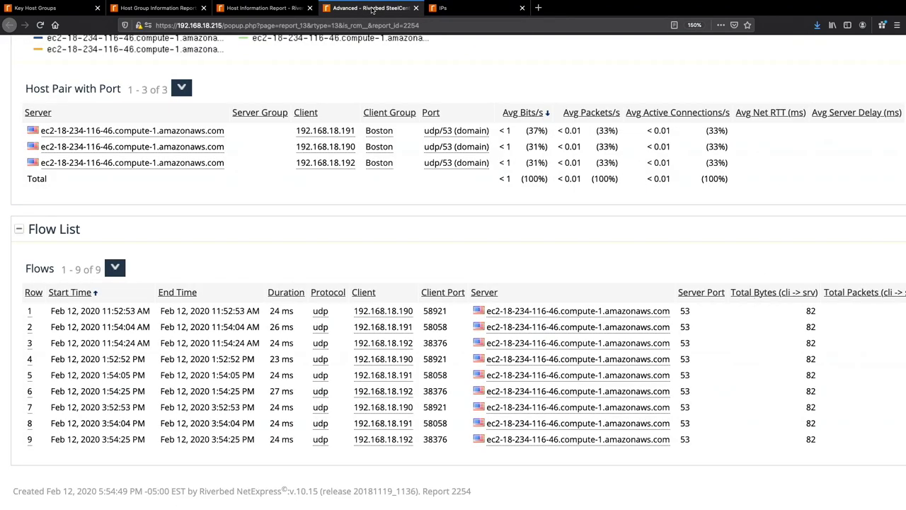
click(378, 312)
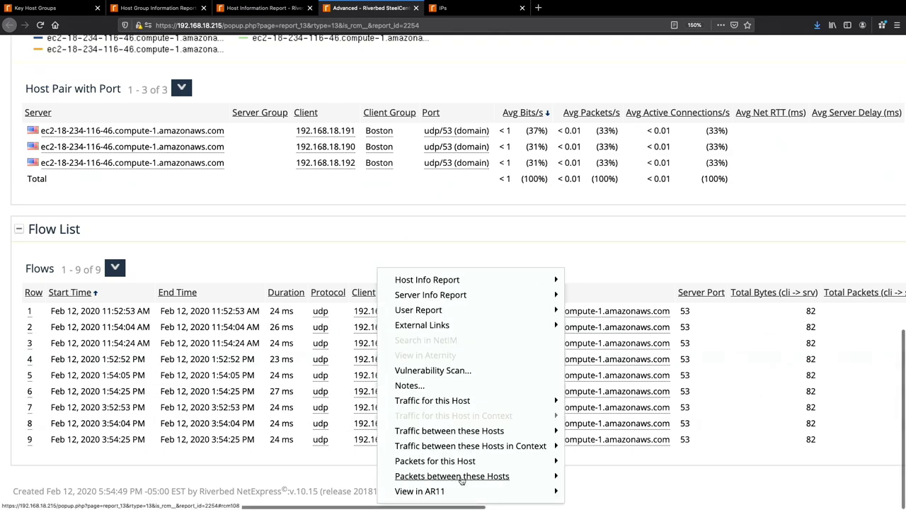
mouse_move(438, 473)
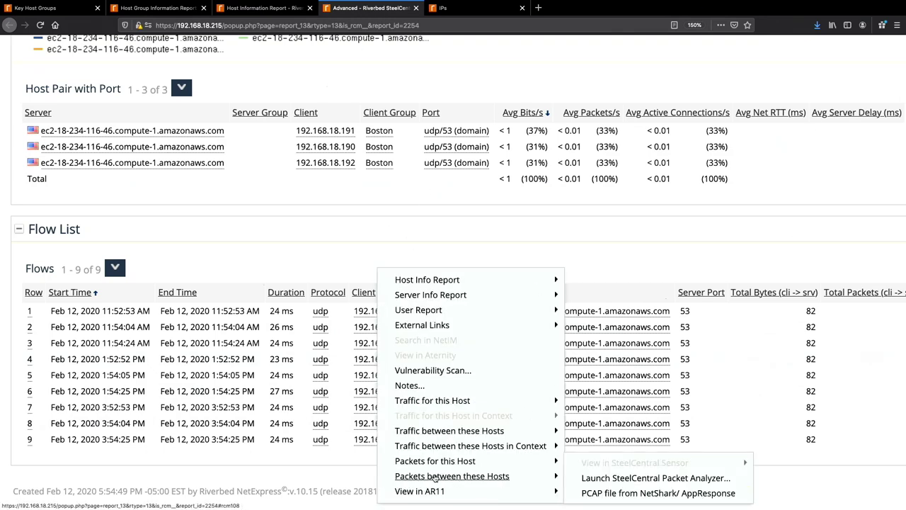
click(621, 493)
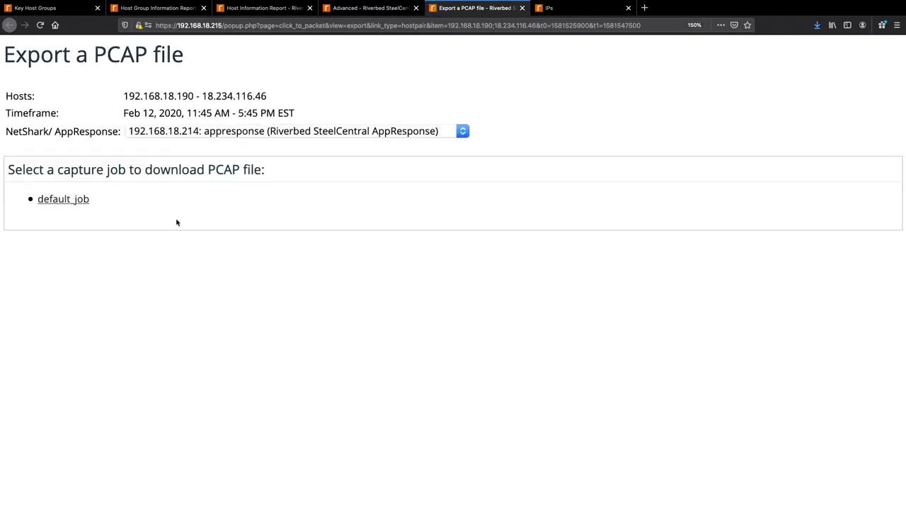
click(67, 201)
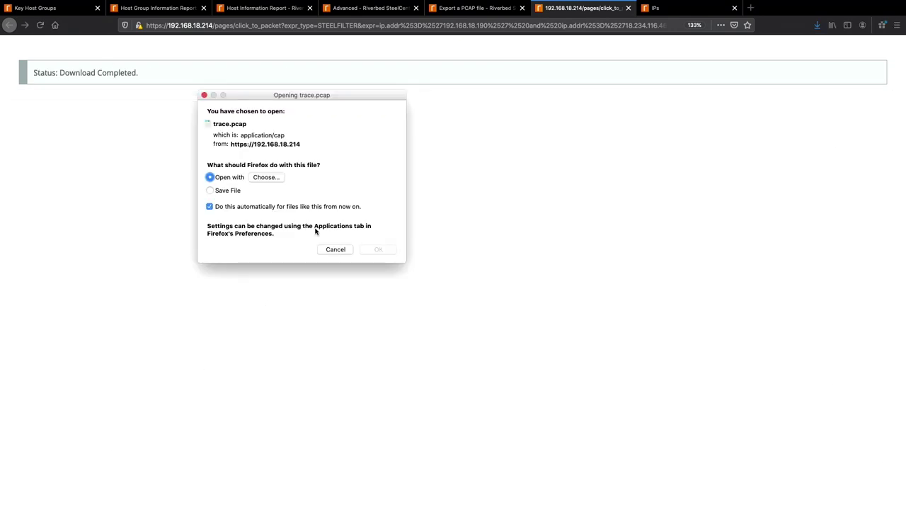
Choose Wireshark as the application for trace.pcap and open the capture in it
click(267, 177)
scroll(357, 248, down, 10)
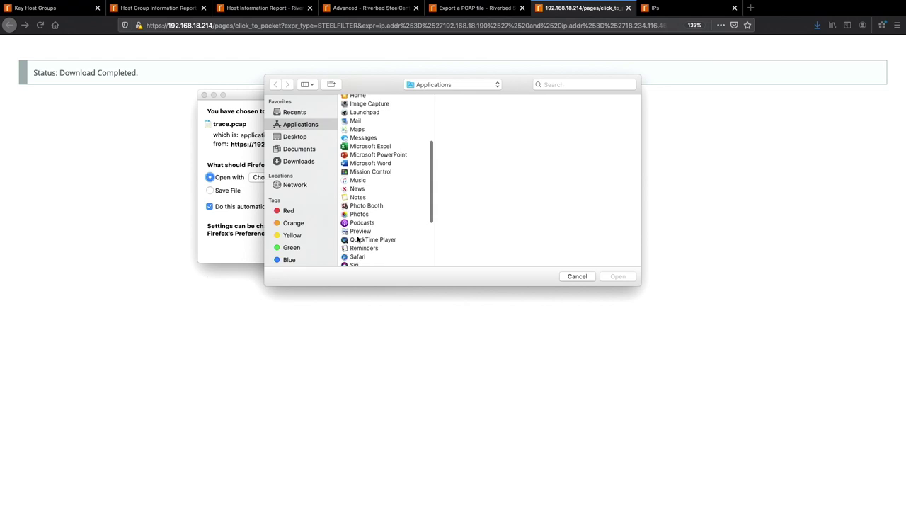
click(360, 253)
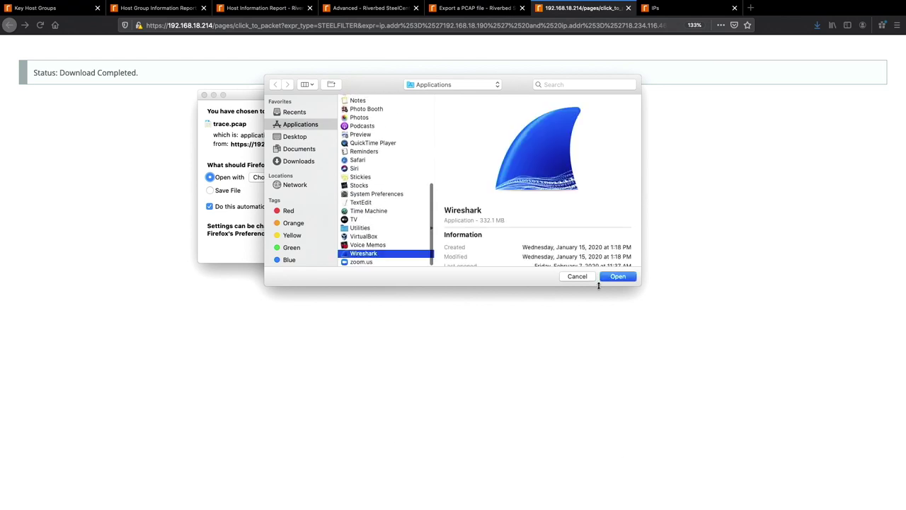
click(613, 279)
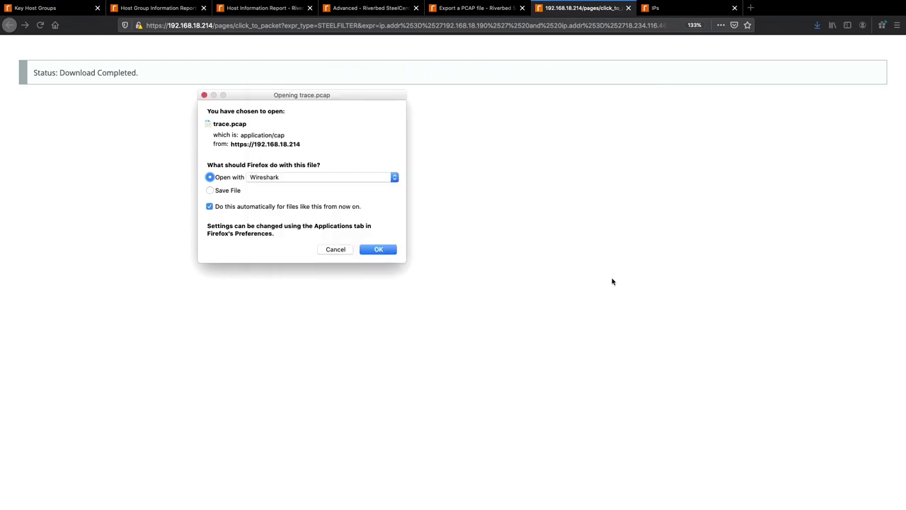
click(378, 250)
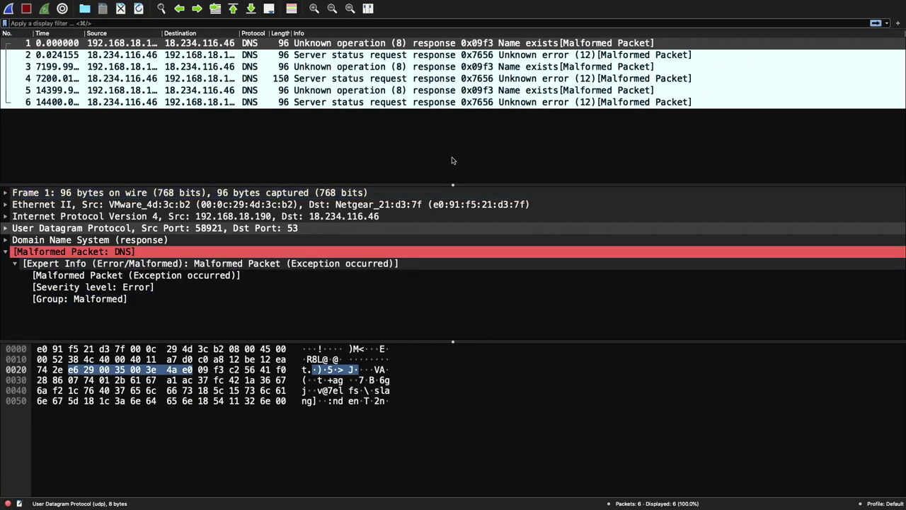
Inspect packet 3's malformed packet details and expand its Domain Name System response fields
click(332, 66)
click(190, 276)
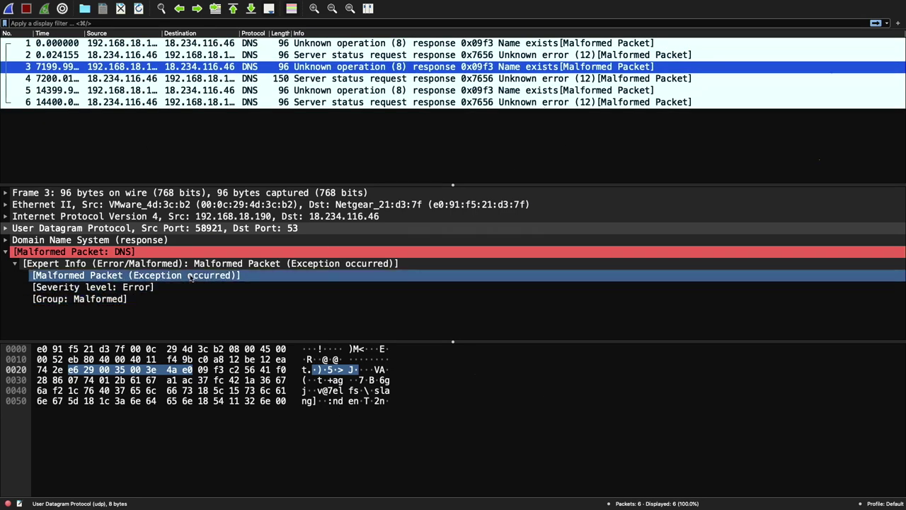
click(108, 252)
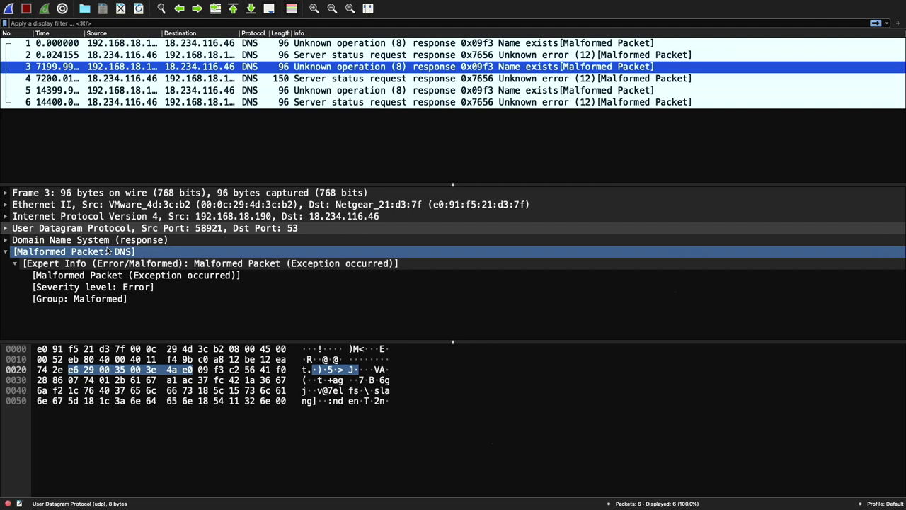
click(5, 240)
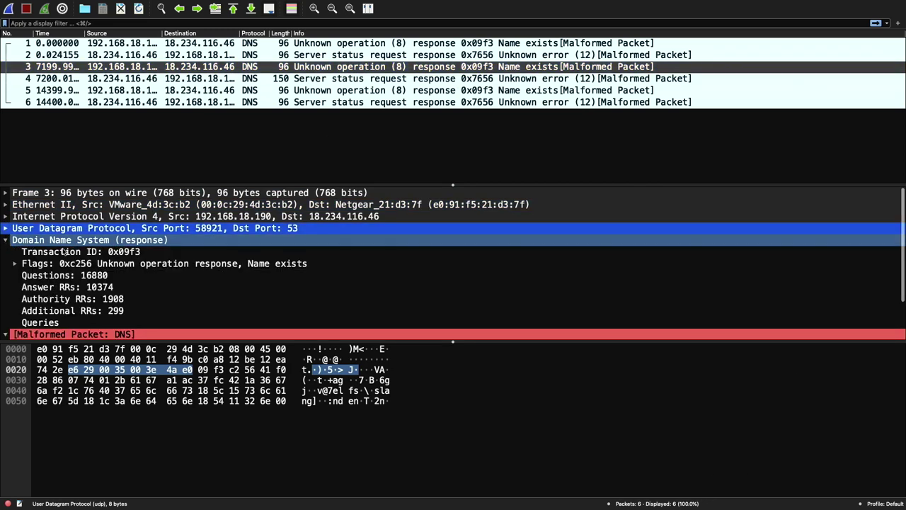
scroll(97, 285, down, 1)
scroll(97, 285, down, 2)
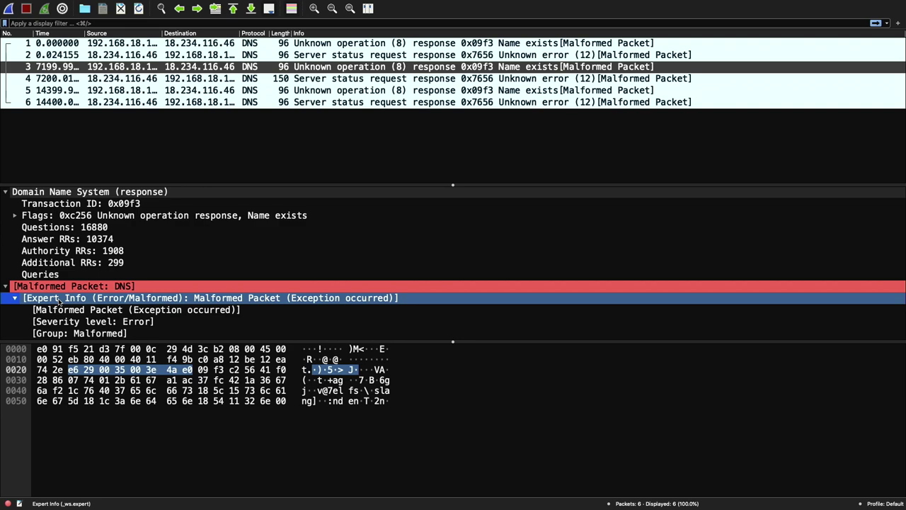
Switch to the NetworkFieldDay_feb2020 presentation in PowerPoint and advance to slide 23
key(ctrl+Left)
key(ctrl+Left)
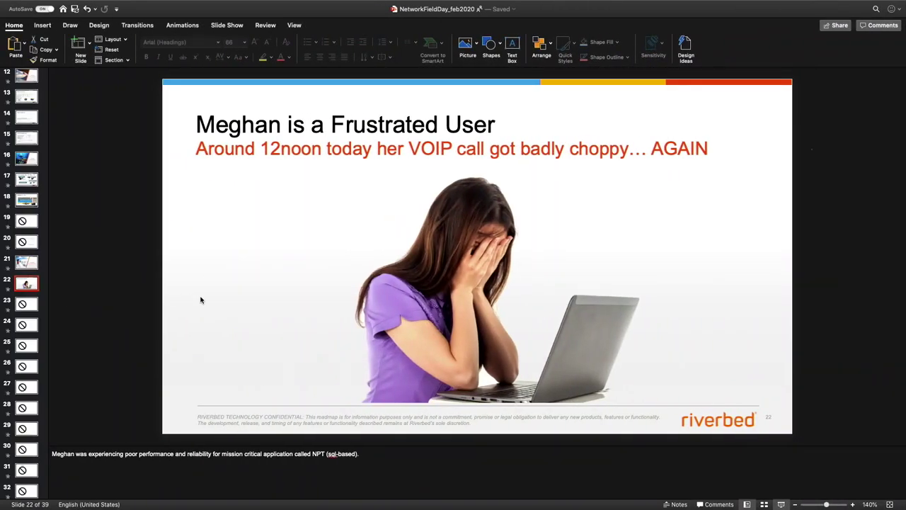
key(Down)
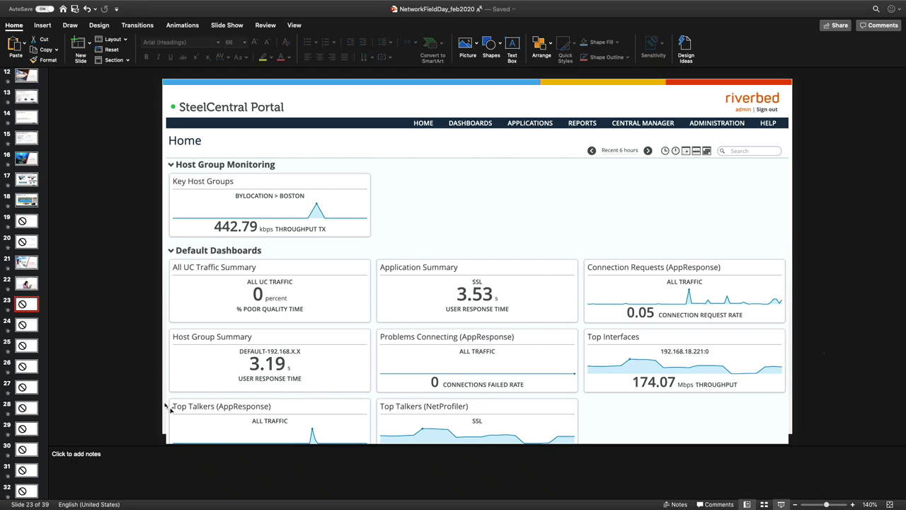